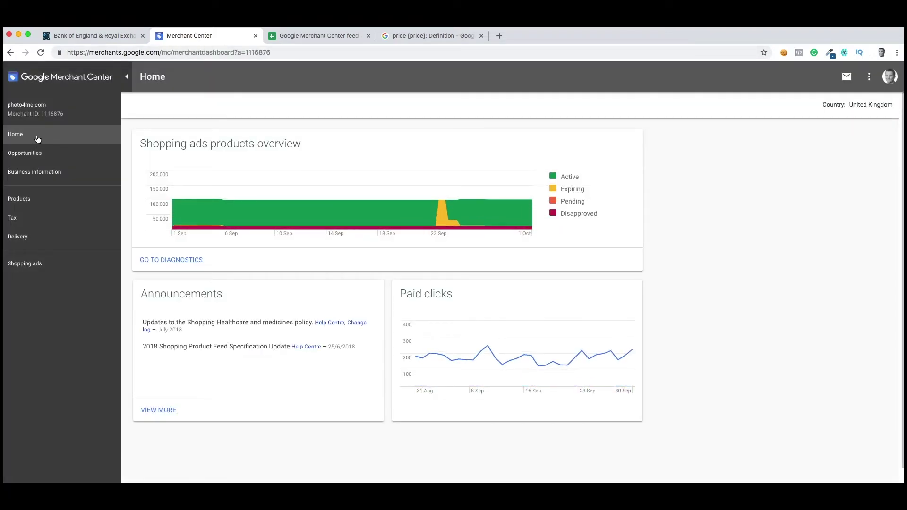
Go to Products > Feeds to view the Content API primary feed for the United Kingdom.
click(18, 199)
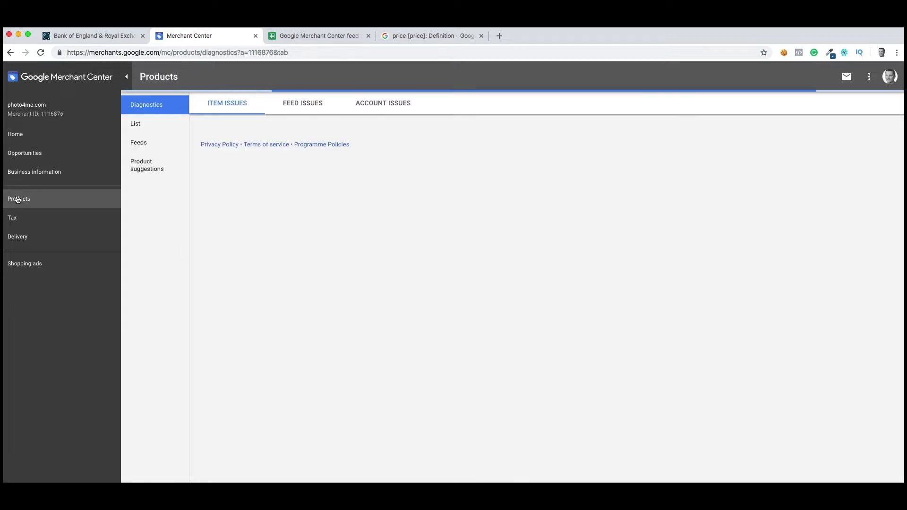
click(144, 146)
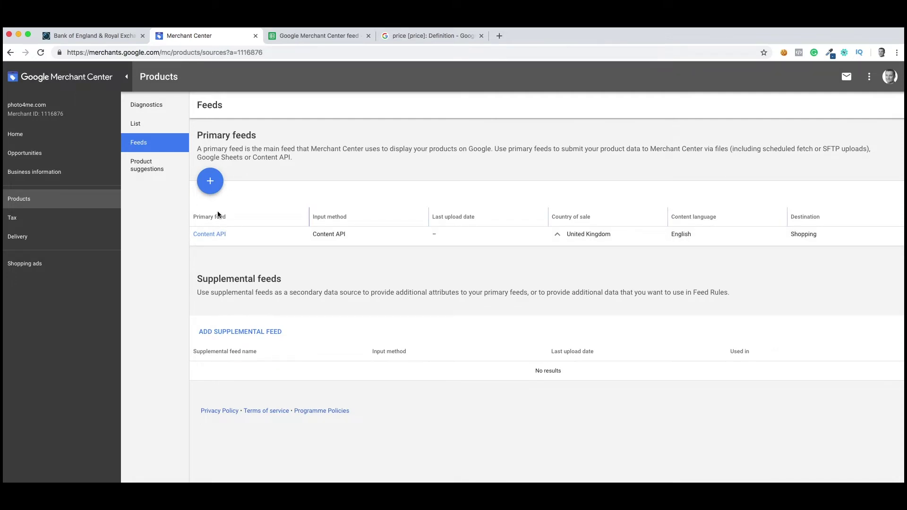
Create a United Kingdom primary feed named 'Morning Marketing Man' from a new Google Sheets template.
click(213, 183)
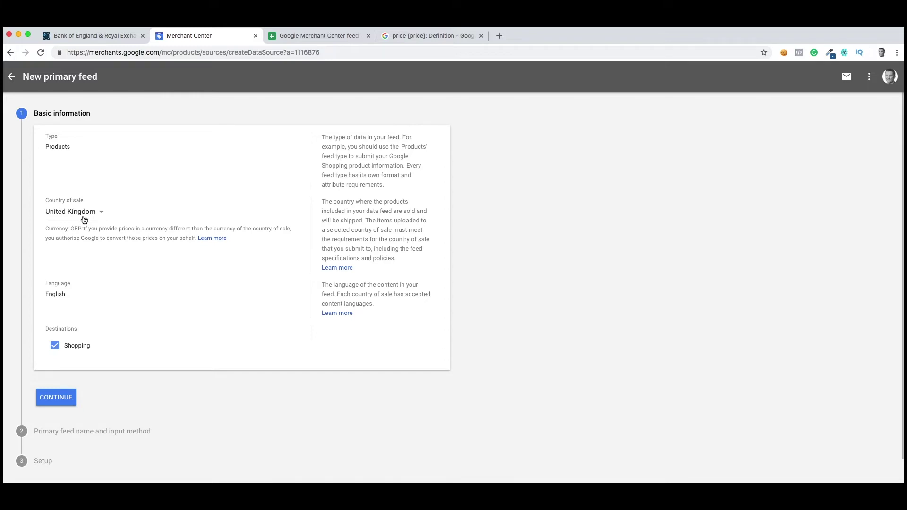
click(100, 214)
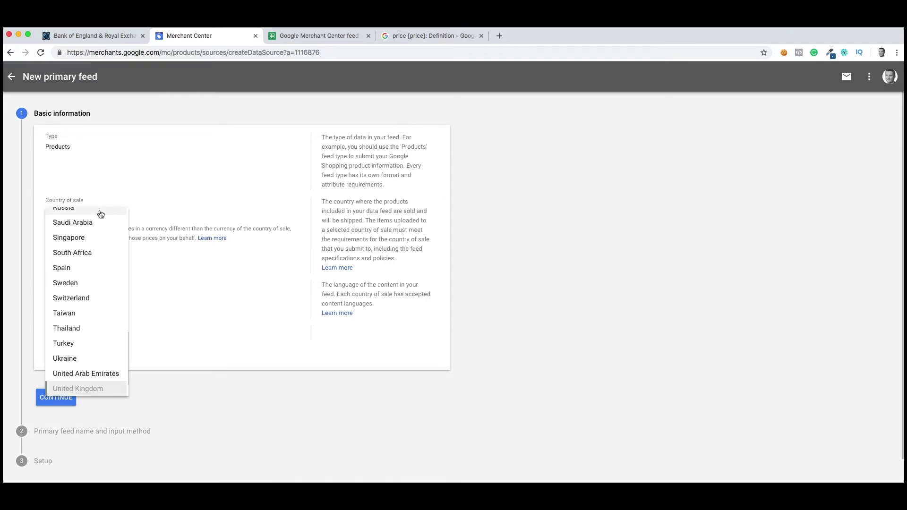
click(159, 300)
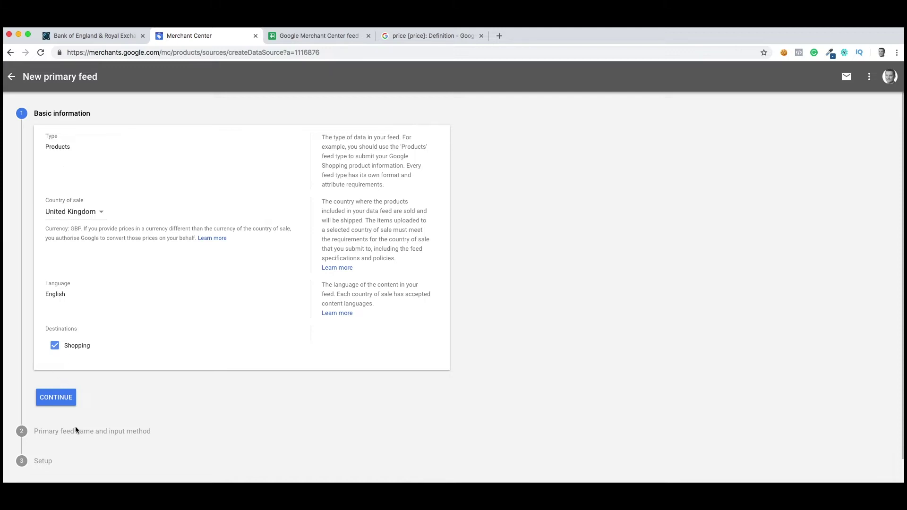
click(60, 401)
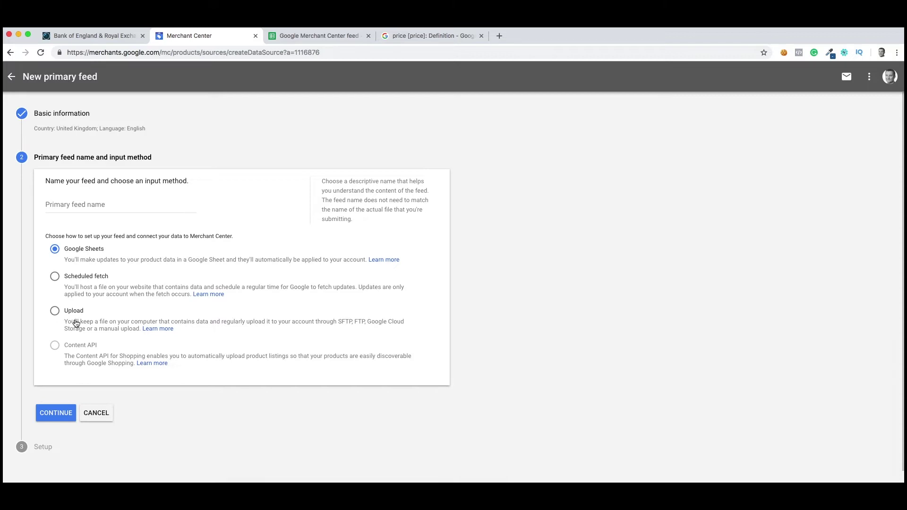
click(77, 202)
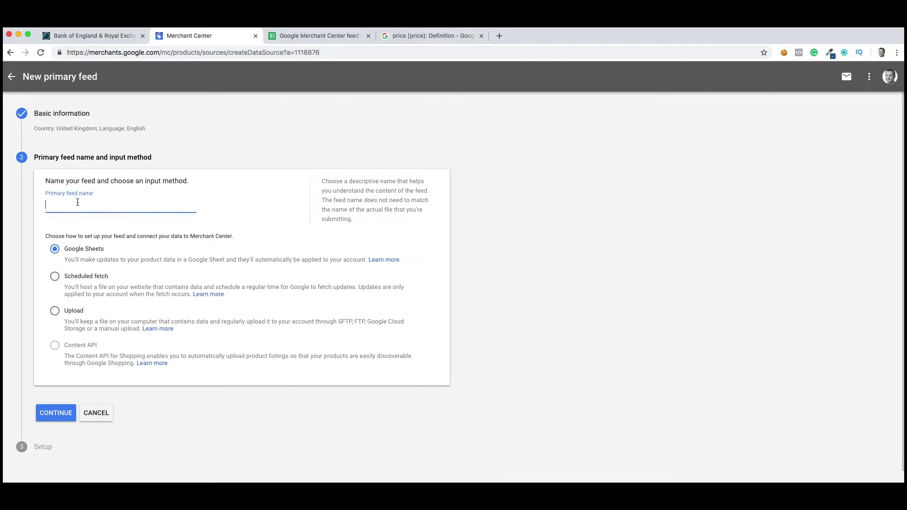
text(Morning Marketing Man)
click(64, 411)
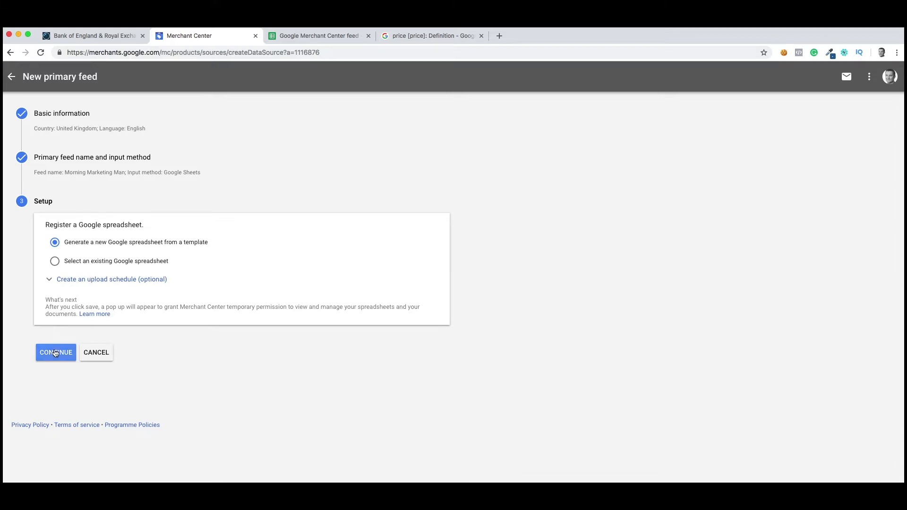
click(55, 354)
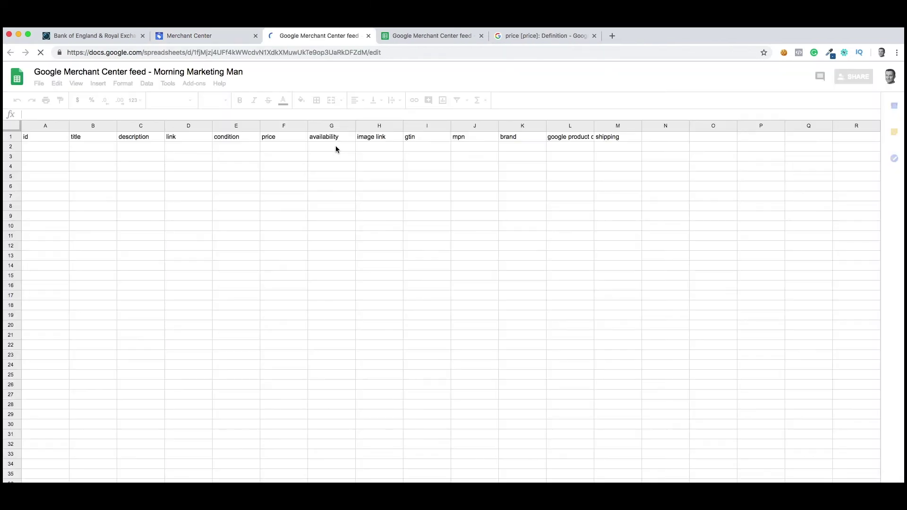
Paste the Bank of England framed-print product row into cell A2 of the feed sheet.
click(45, 149)
key(ctrl+v)
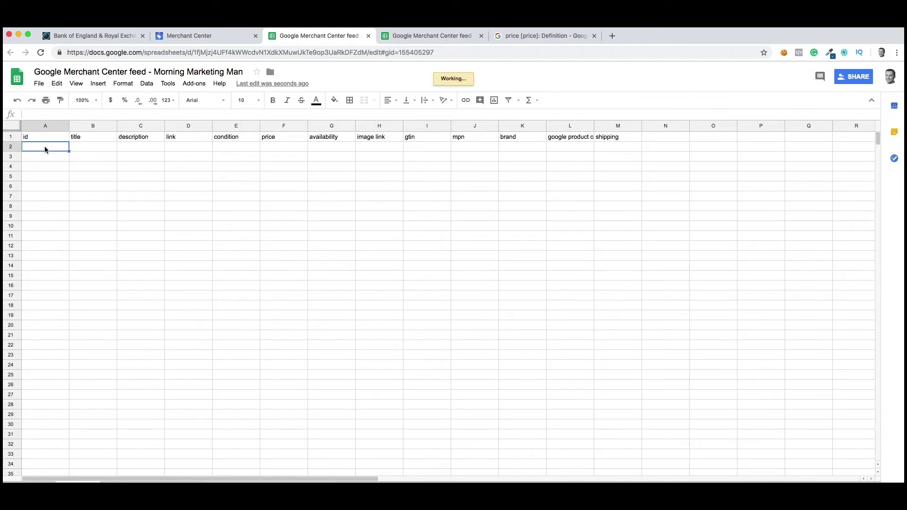
click(119, 267)
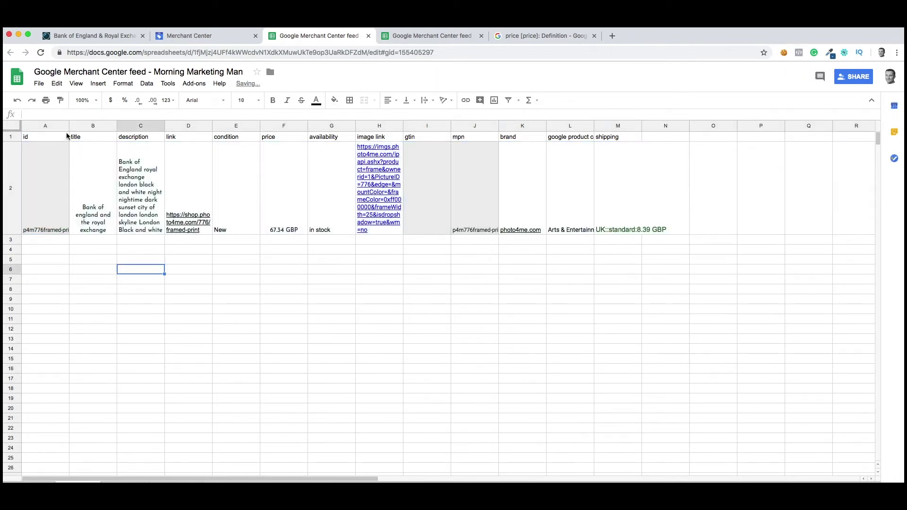
Widen column A and compare the B2 title with the product page title.
drag(69, 125, 101, 126)
click(114, 193)
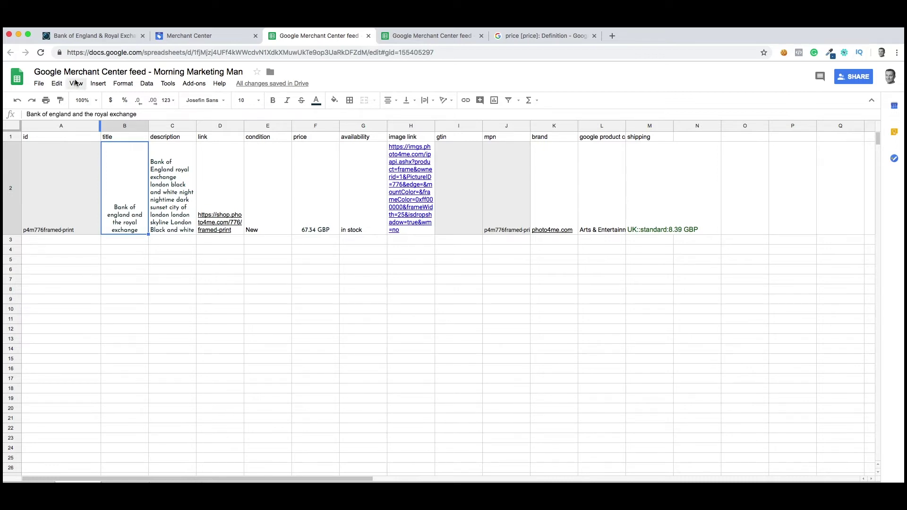
click(75, 36)
scroll(260, 205, up, 10)
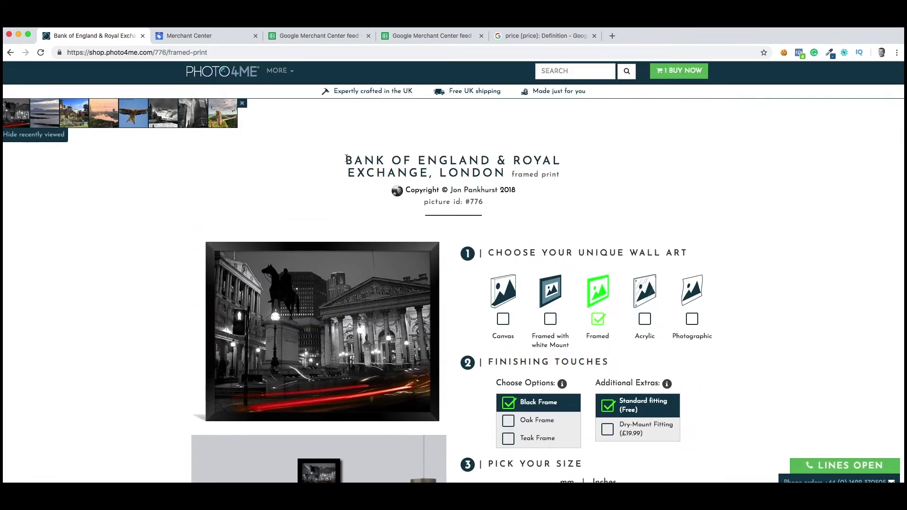
drag(346, 158, 529, 177)
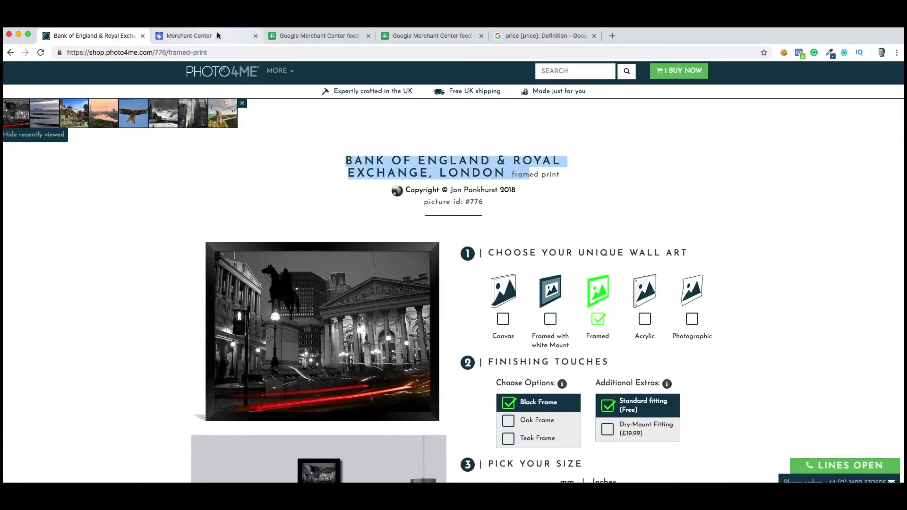
click(283, 36)
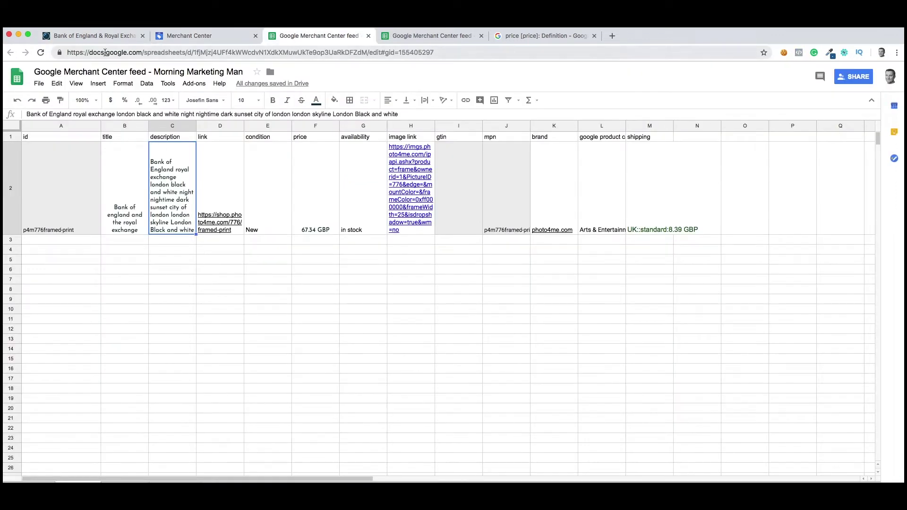
Compare the product description on the photo4me page with the feed sheet.
click(92, 36)
scroll(258, 228, down, 1)
scroll(258, 229, down, 12)
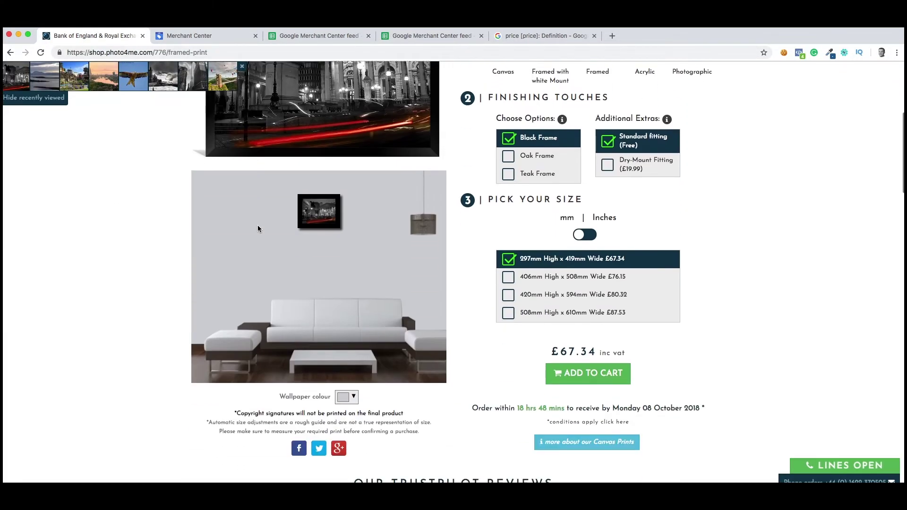
scroll(257, 228, down, 5)
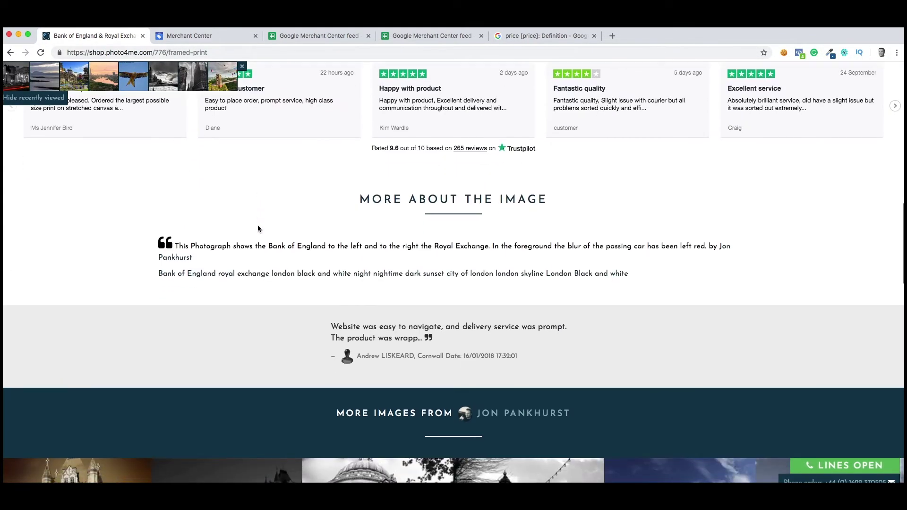
triple_click(206, 256)
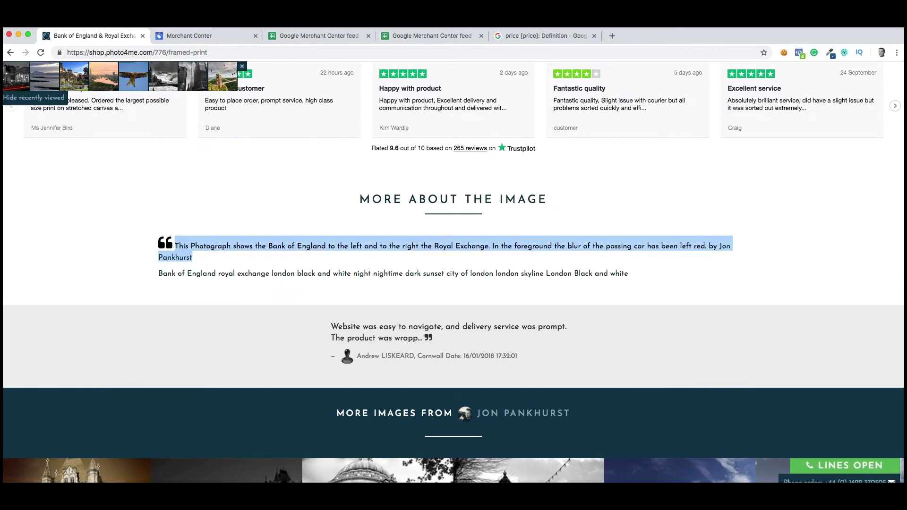
click(299, 37)
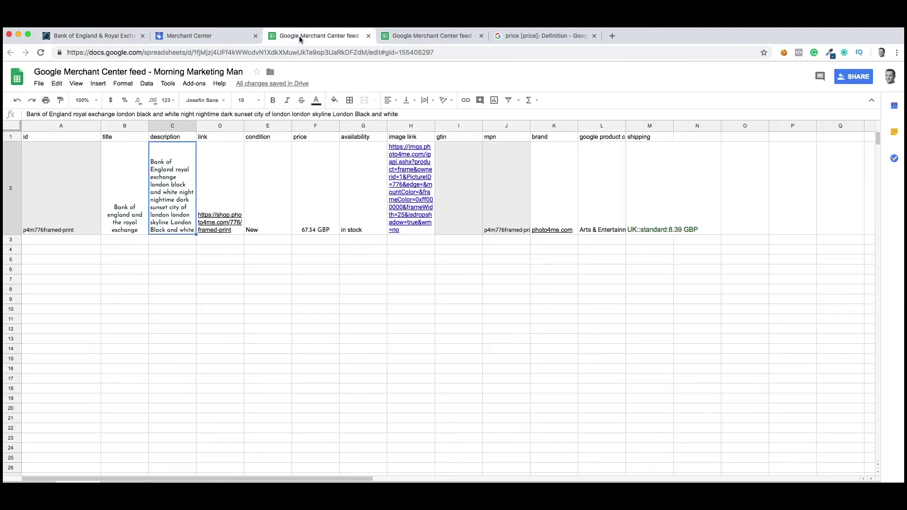
Verify the link, condition New and price 67.34 GBP in D2–F2 against the product page.
click(230, 200)
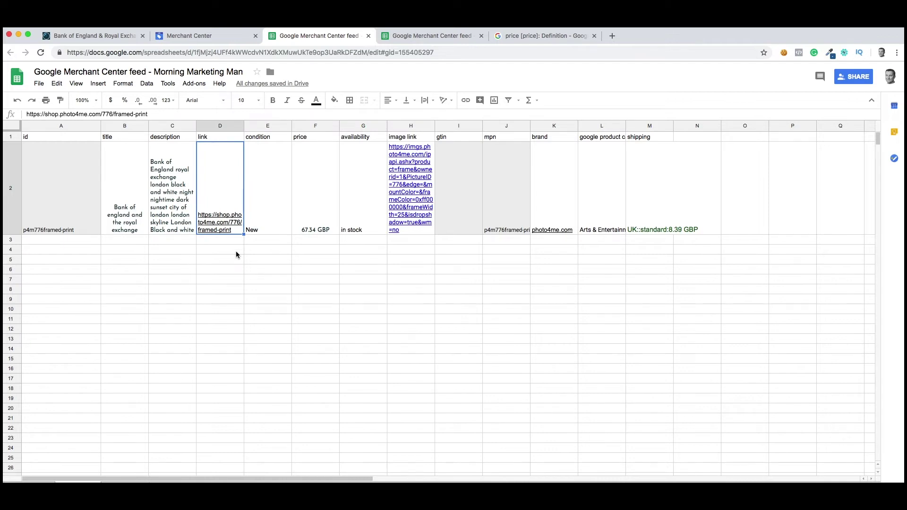
click(271, 203)
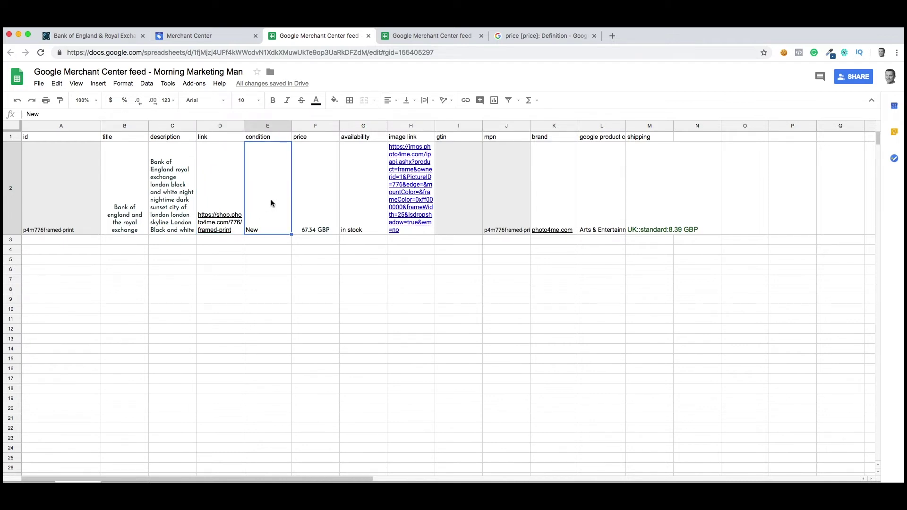
click(314, 215)
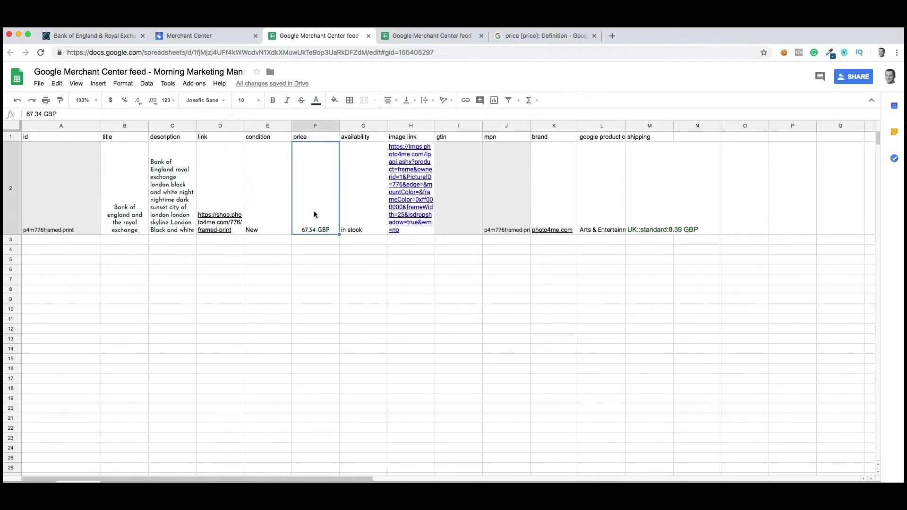
click(113, 36)
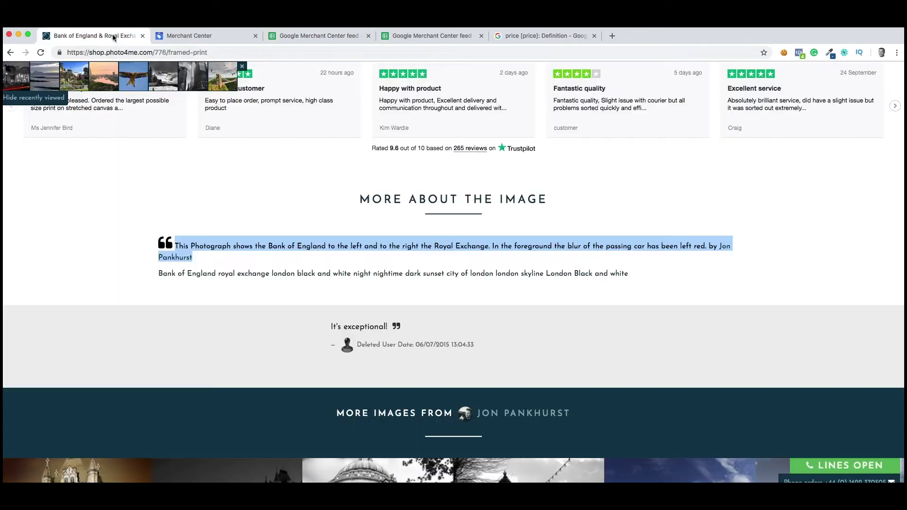
scroll(375, 241, up, 10)
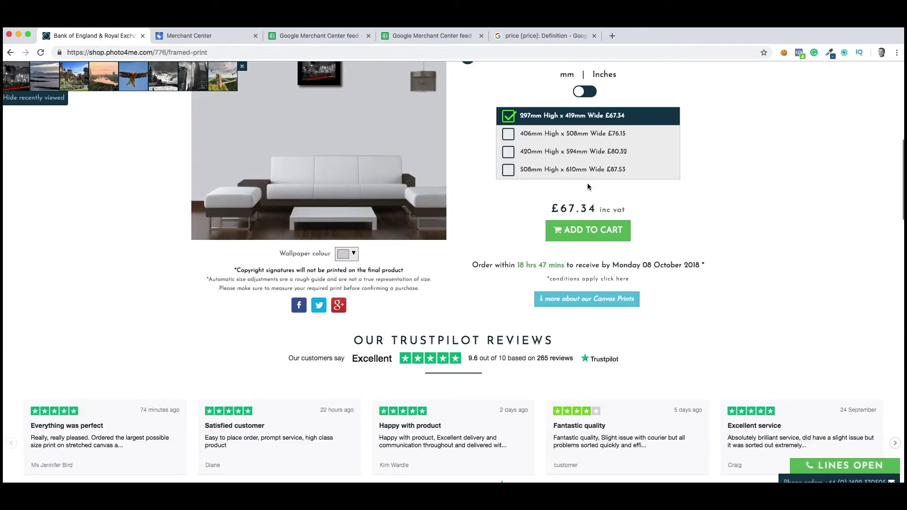
scroll(587, 187, up, 5)
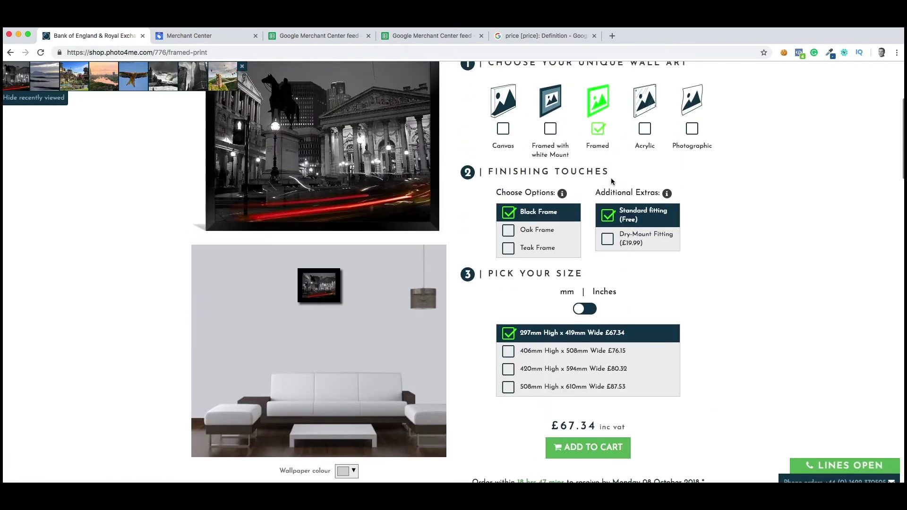
click(306, 37)
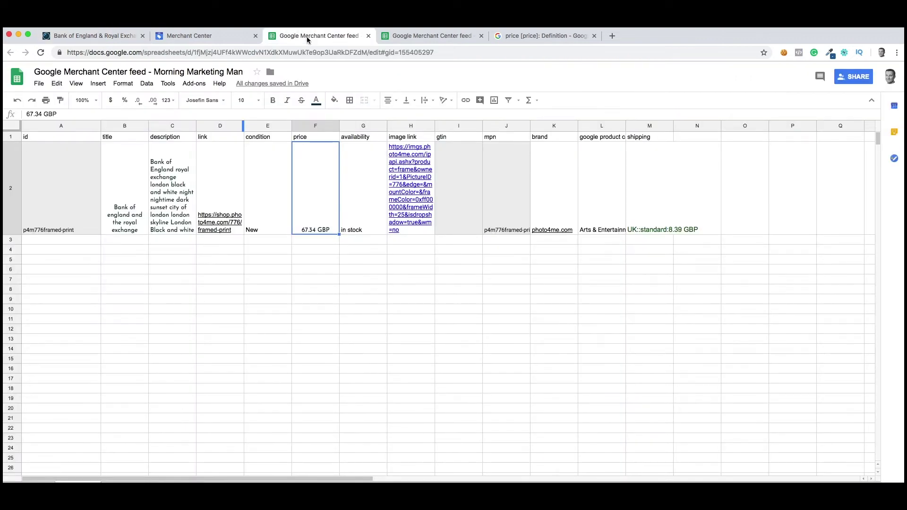
Check the image link preview, the empty gtin, the mpn and the brand values in row 2.
click(403, 180)
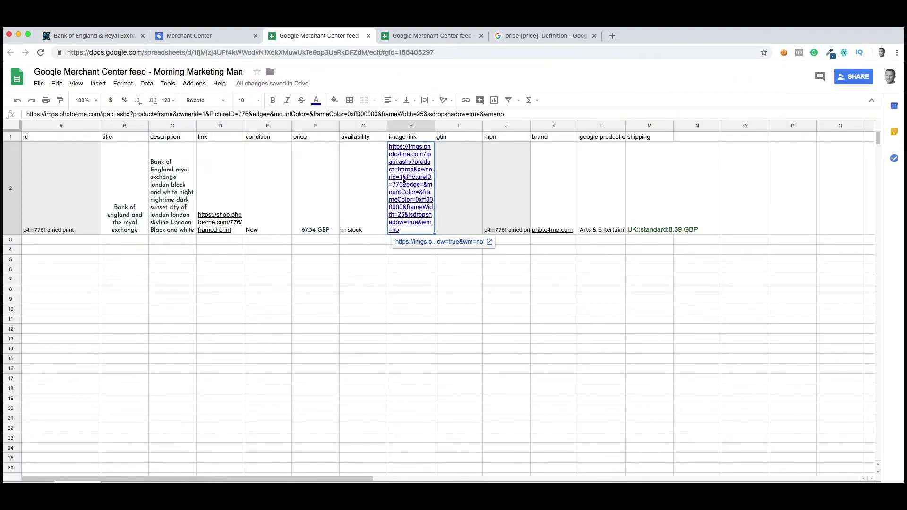
click(430, 242)
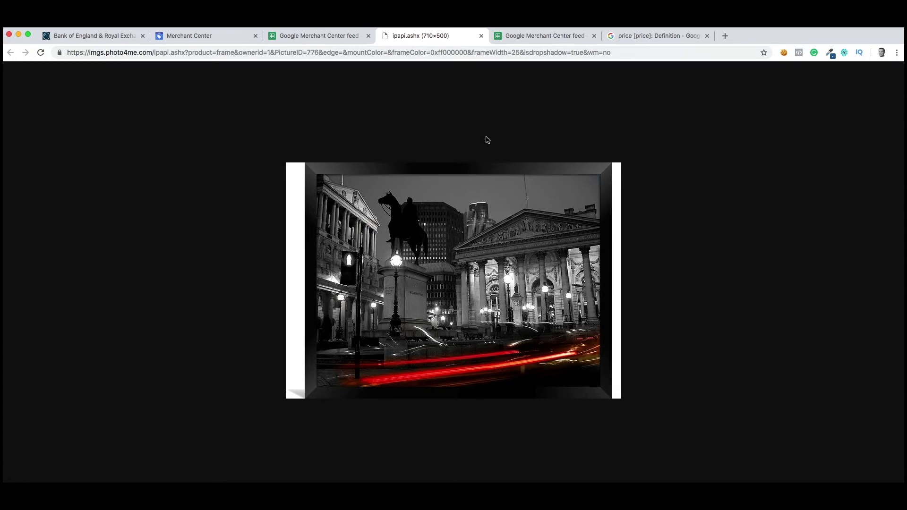
click(481, 36)
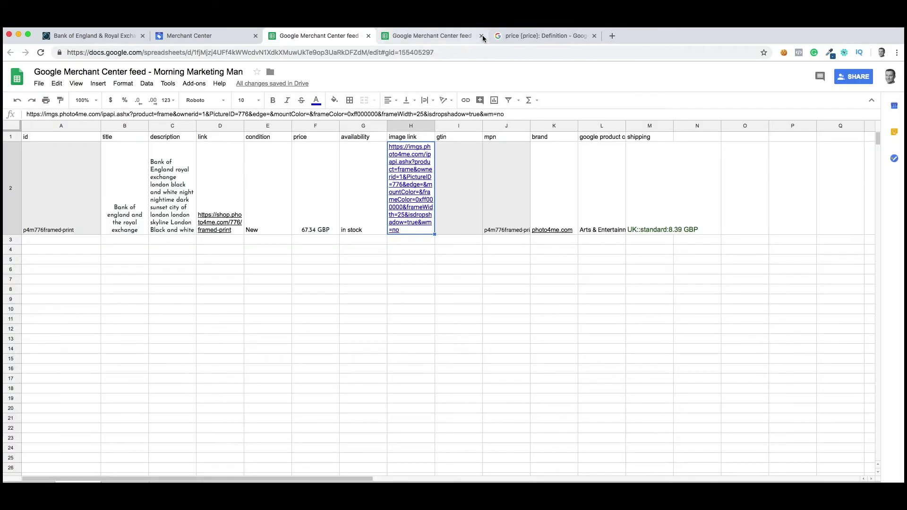
click(465, 188)
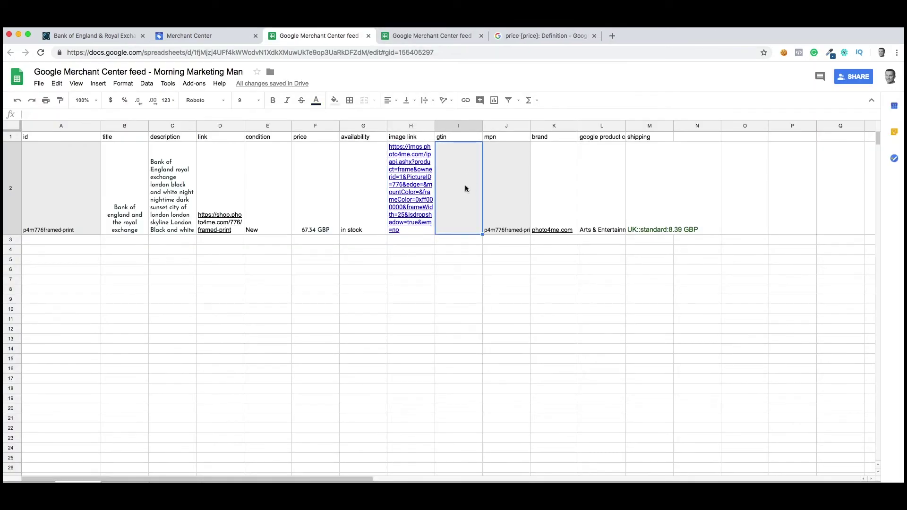
click(505, 206)
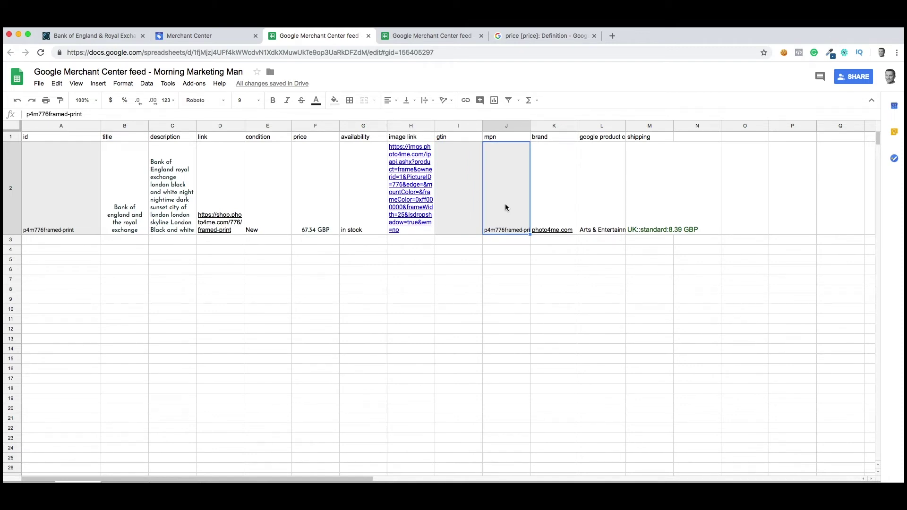
click(561, 198)
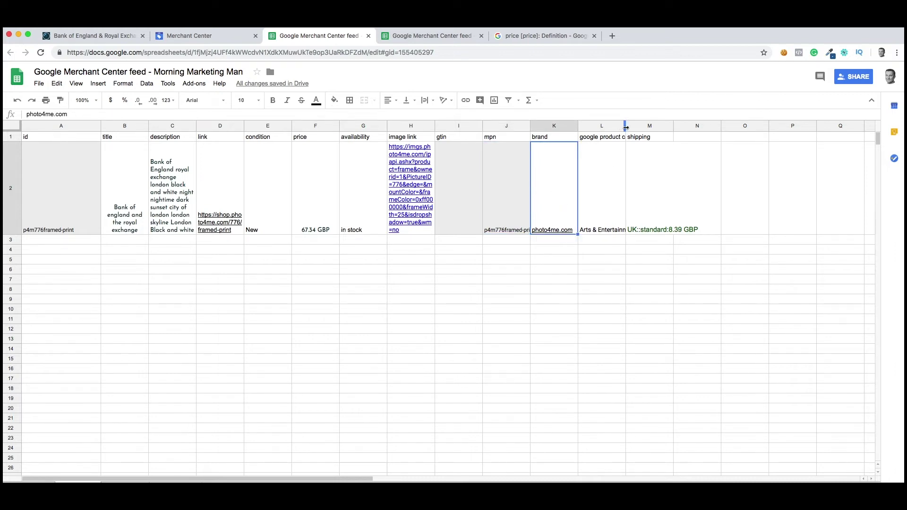
Widen the google product category column L and auto-fit the shipping column M.
drag(626, 125, 725, 126)
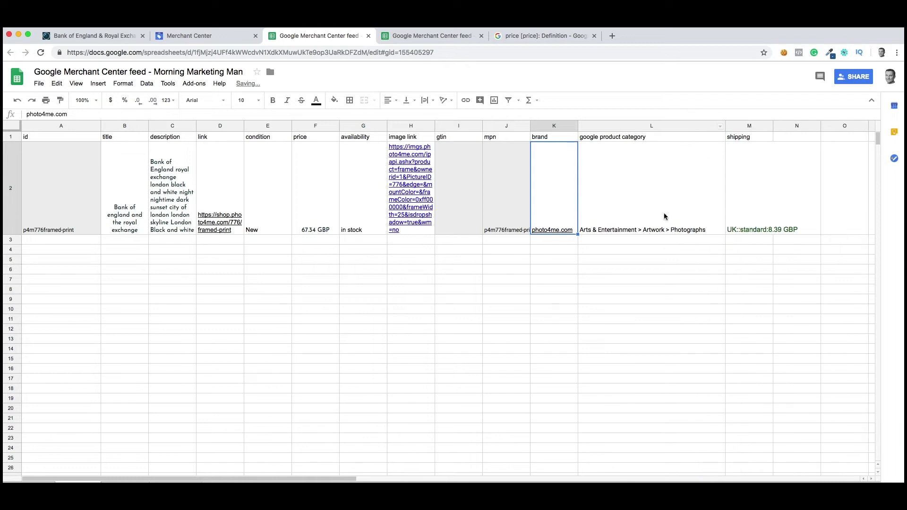
click(660, 230)
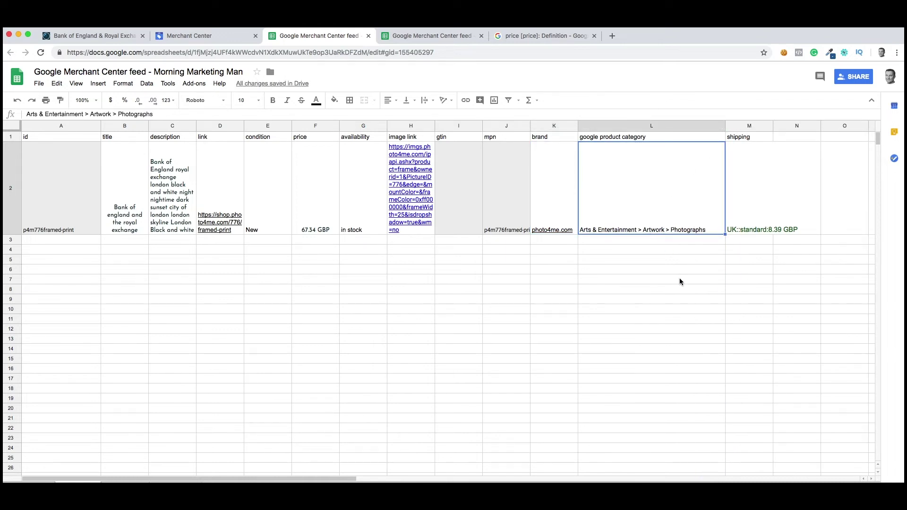
drag(772, 126, 772, 127)
double_click(773, 127)
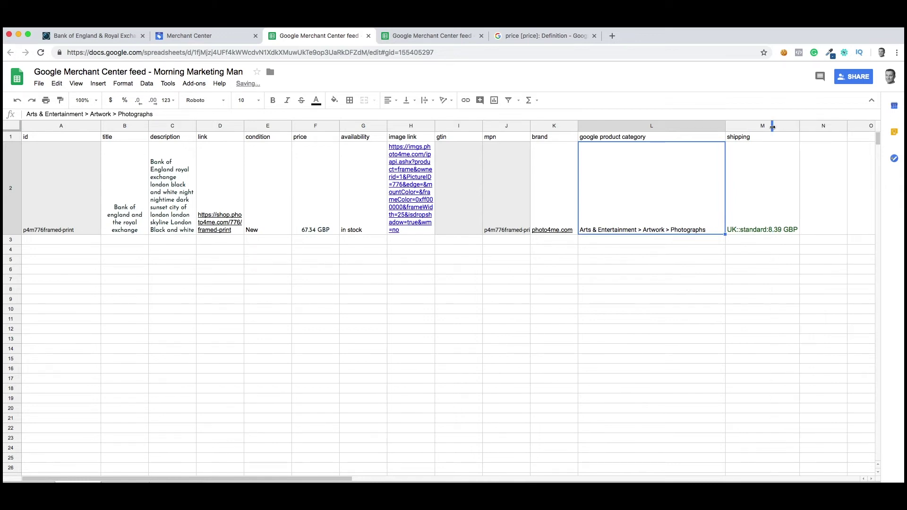
click(752, 231)
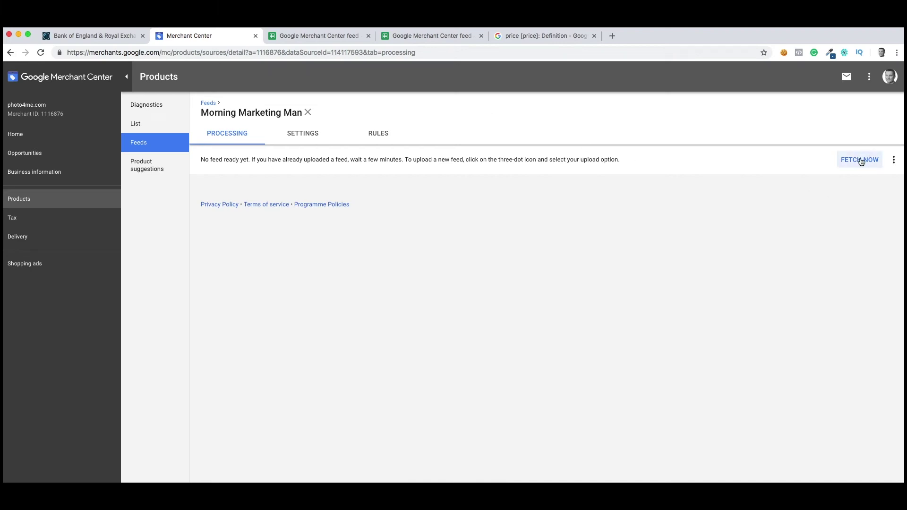
Fetch the Morning Marketing Man feed and inspect its one processed item and single warning.
click(861, 160)
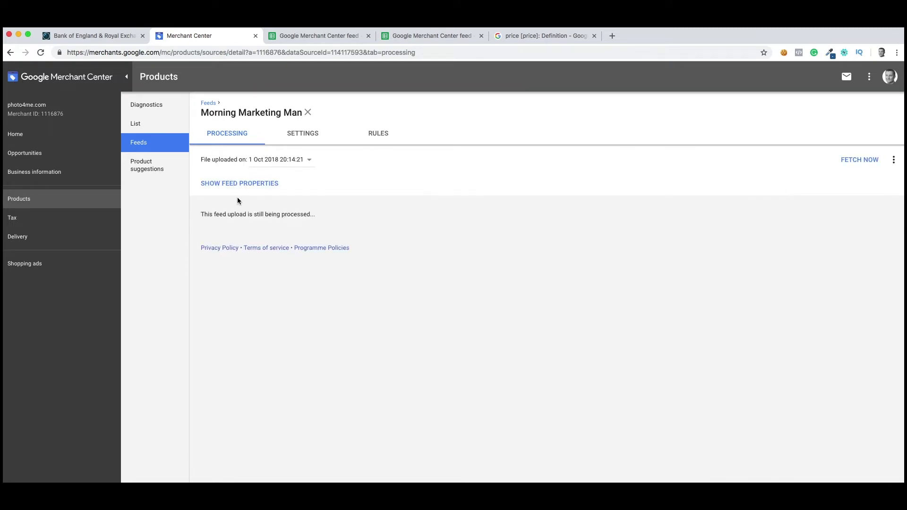
click(254, 184)
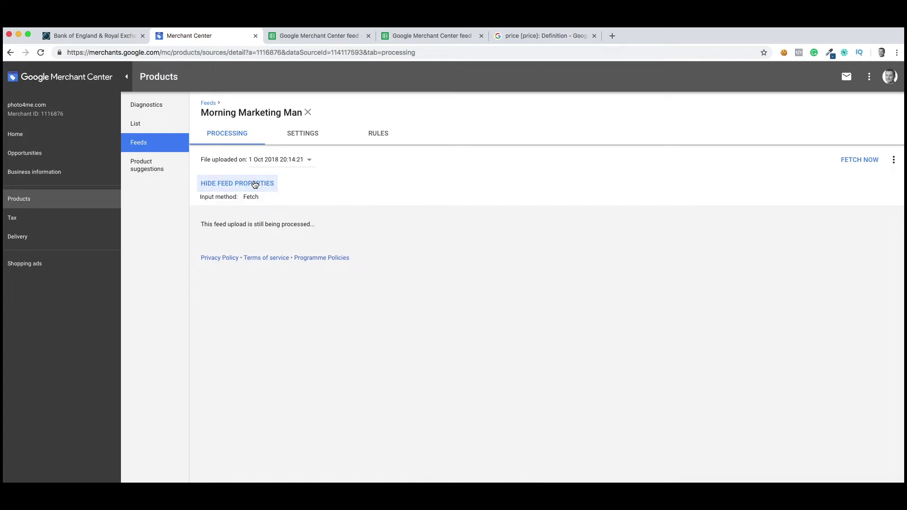
click(253, 184)
click(569, 23)
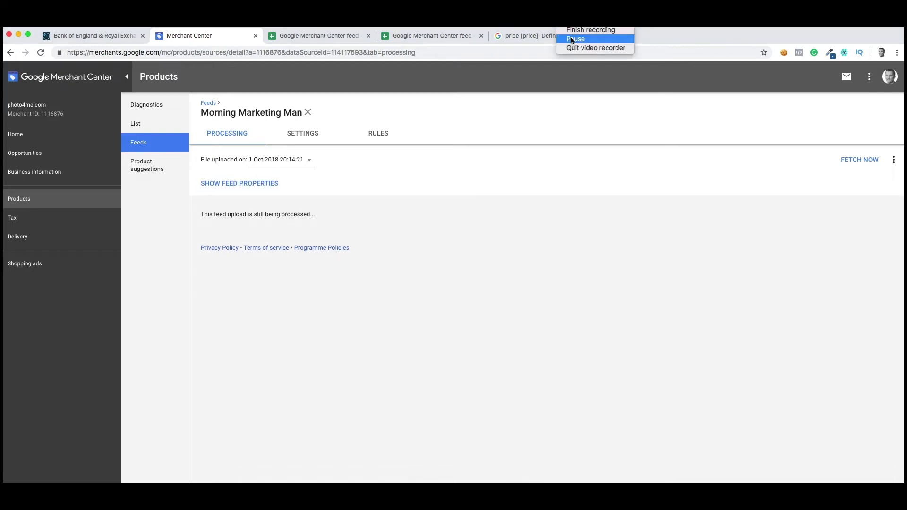
click(573, 39)
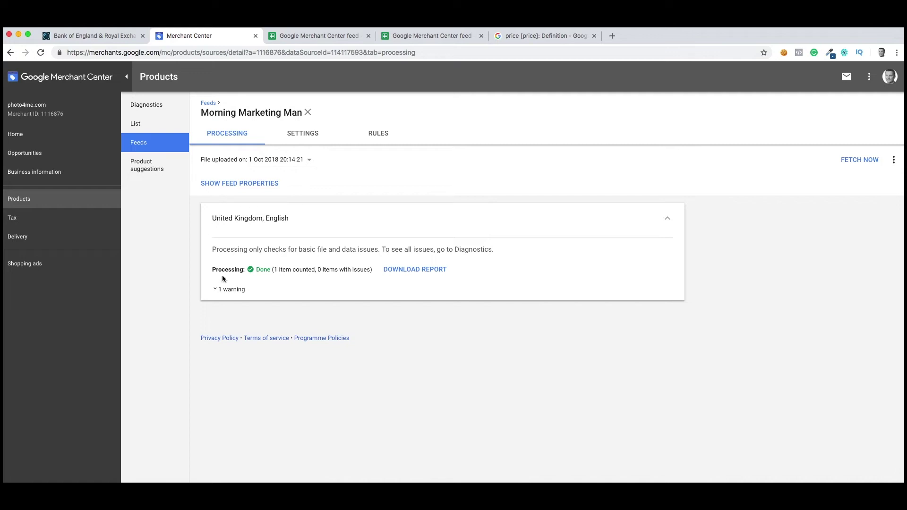
click(228, 290)
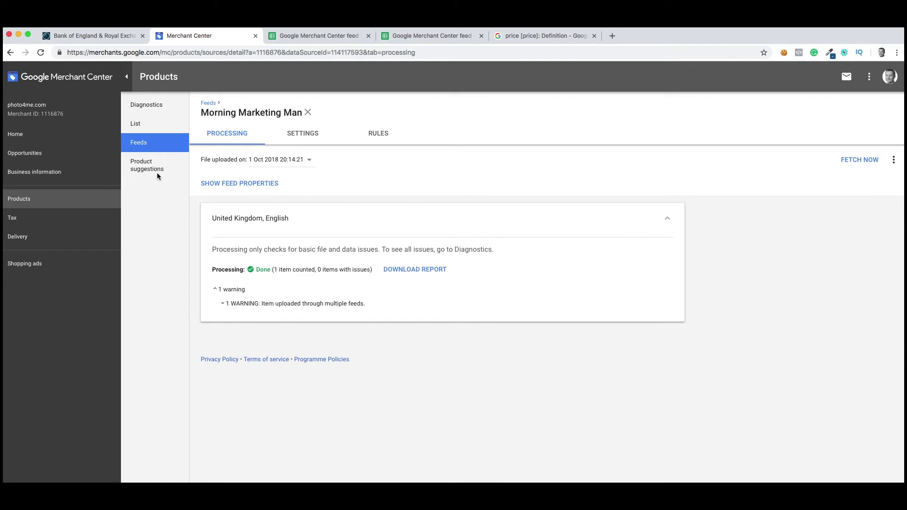
Open the Merchant Center product list, then copy the product id from cell A2.
click(141, 122)
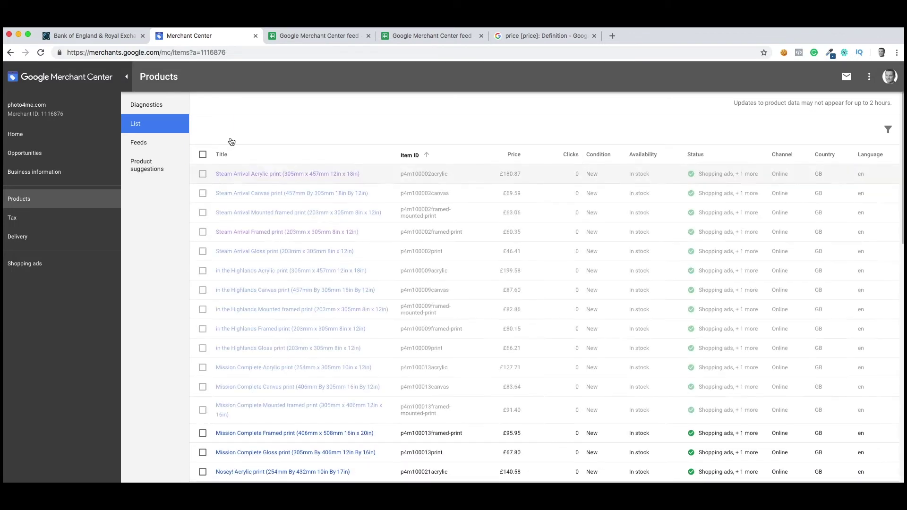
click(295, 36)
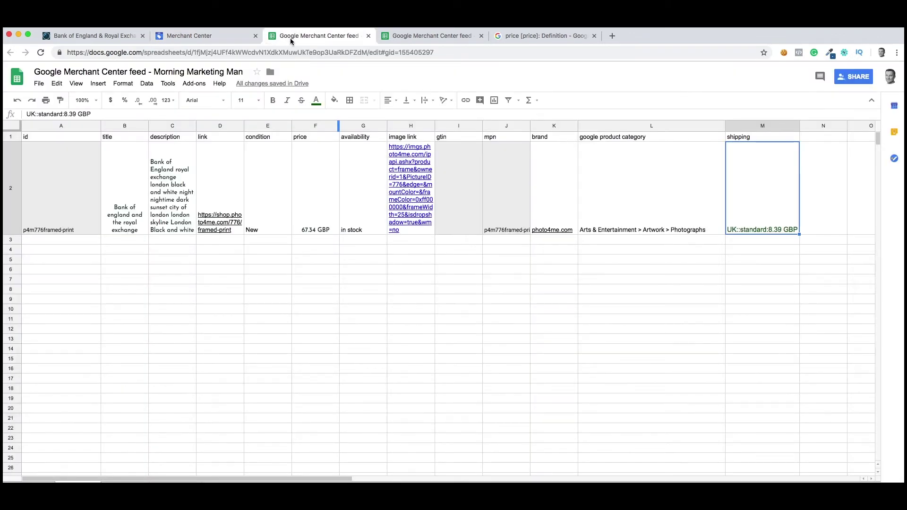
click(60, 223)
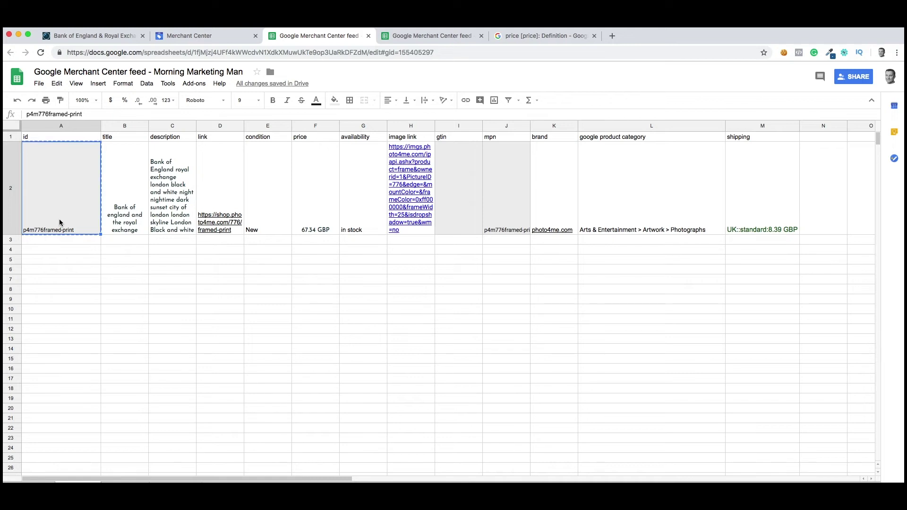
Filter the product list to Item ID p4m776framed-print and review its disapproved Shopping ads status.
click(187, 36)
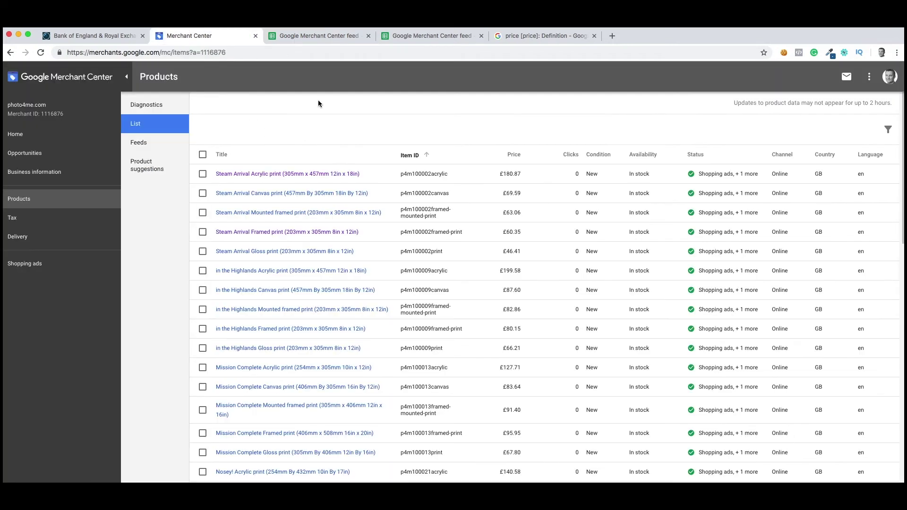
click(888, 129)
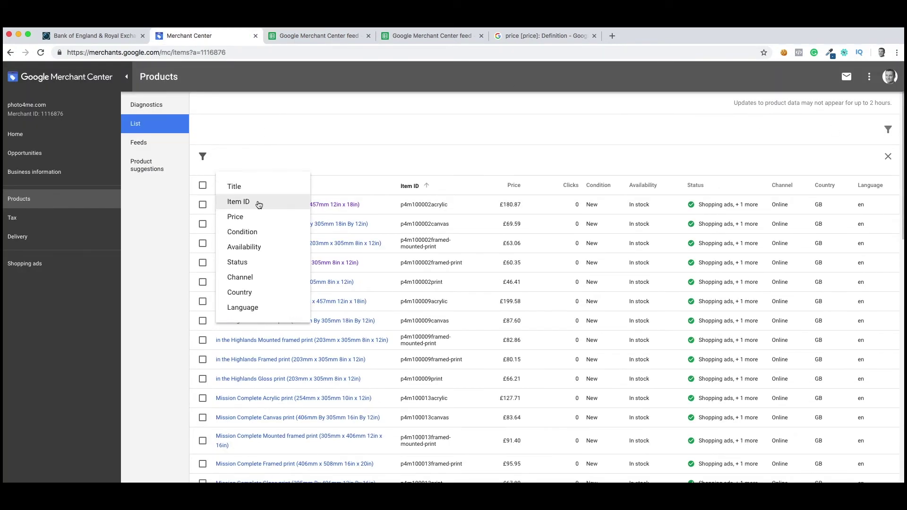
click(257, 203)
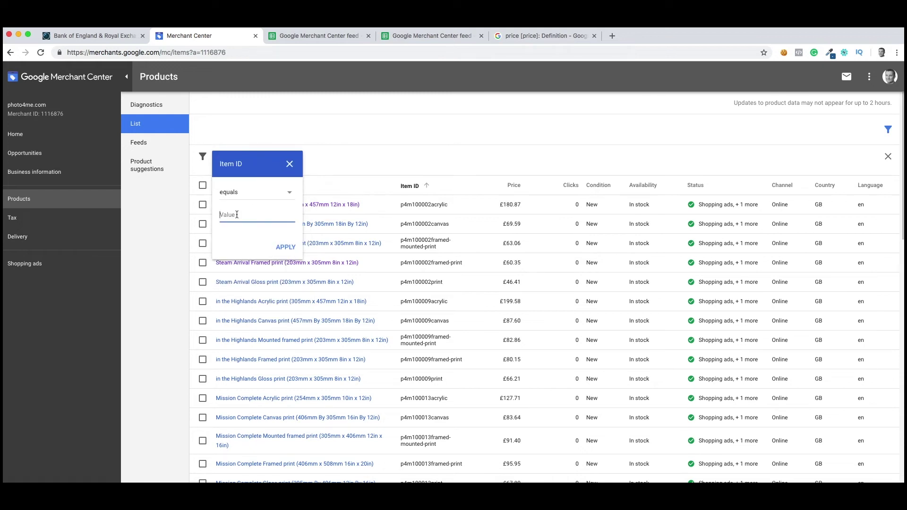
text(p4m776framed-print)
click(285, 247)
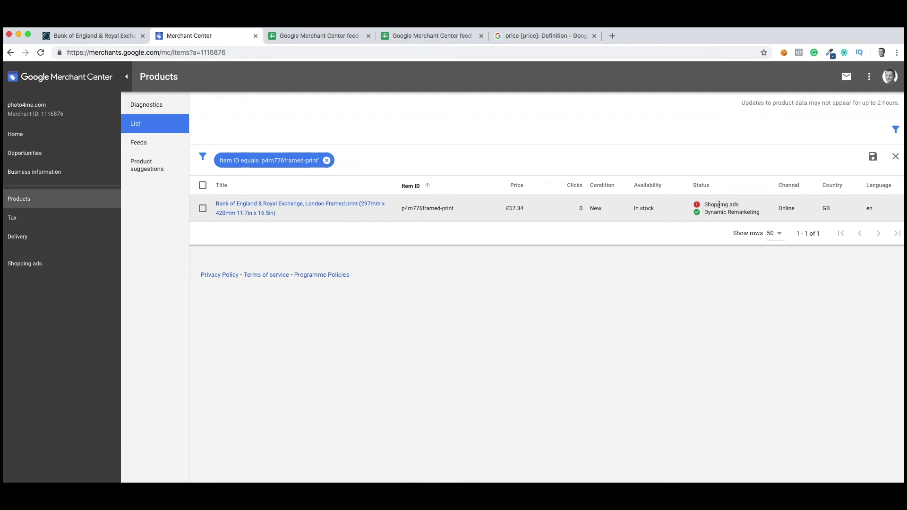
mouse_move(708, 207)
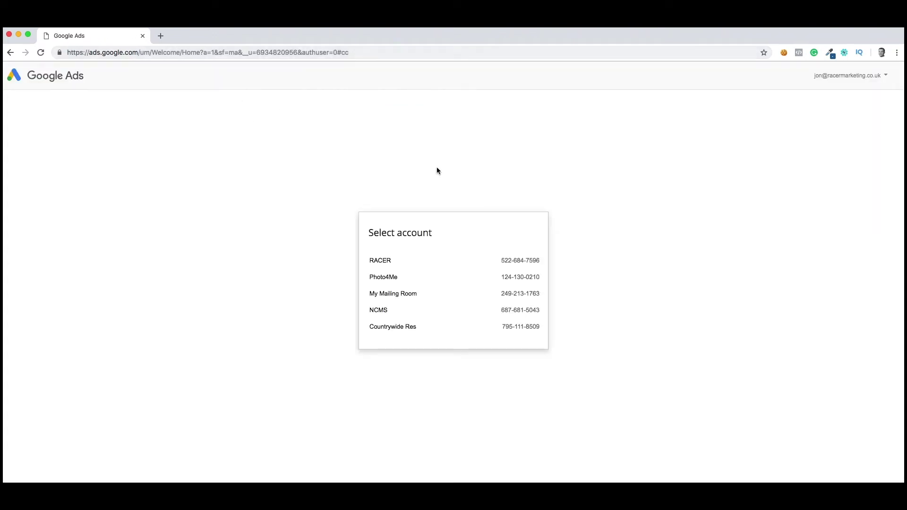
In the Photo4Me account, open the Shopping campaigns table and start adding a campaign.
click(425, 282)
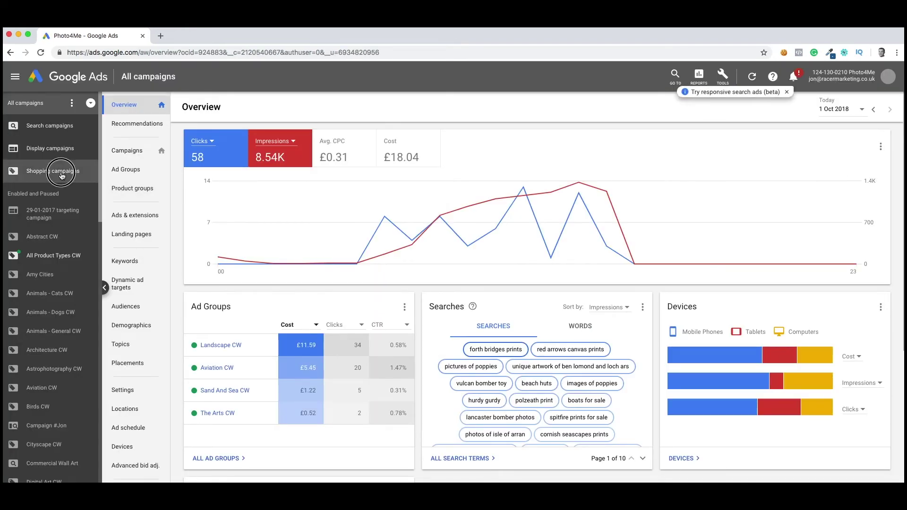
click(61, 173)
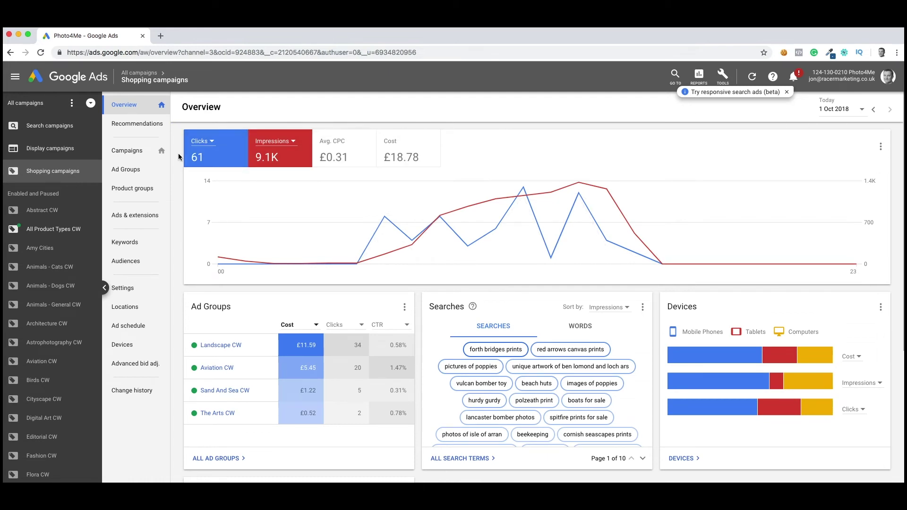
click(138, 153)
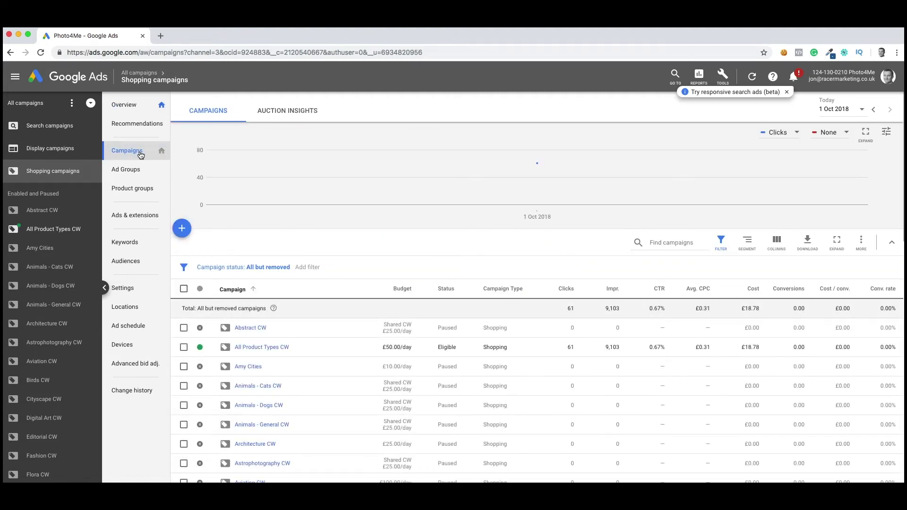
click(184, 230)
Start a new campaign with the Sales goal and Shopping campaign type.
click(220, 263)
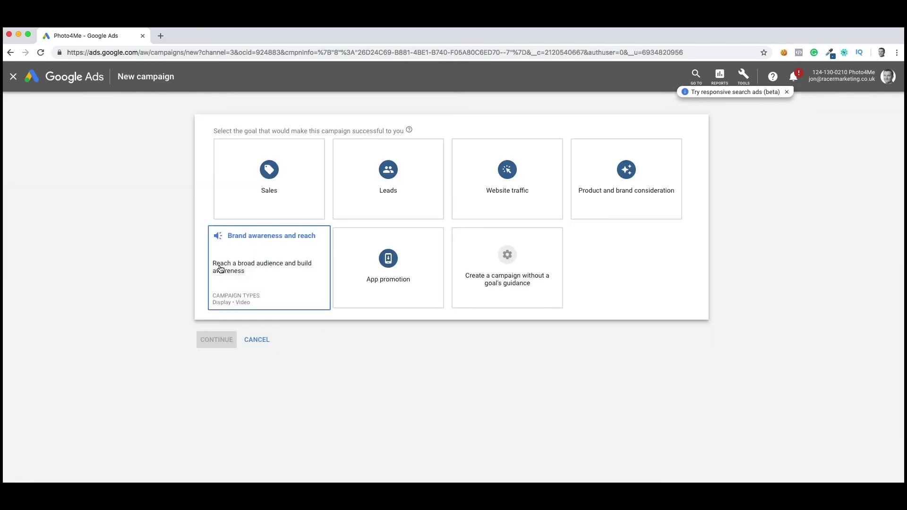
click(261, 189)
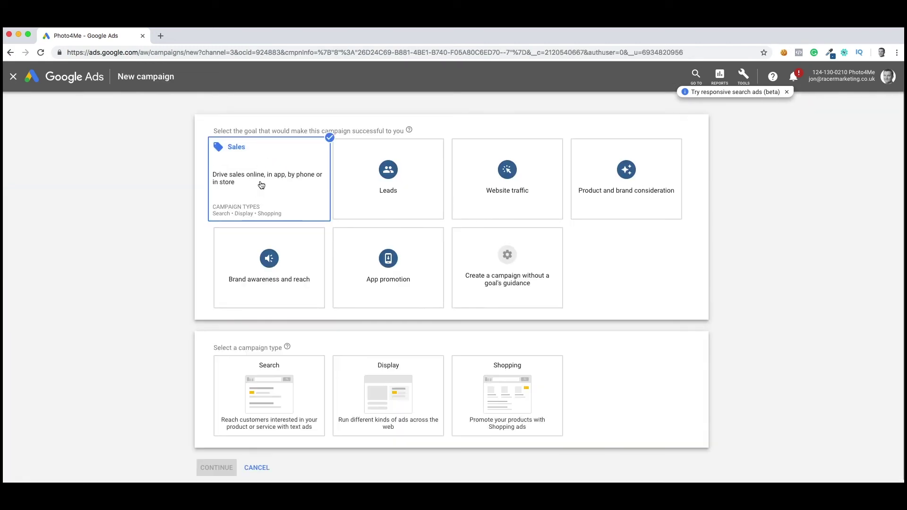
click(487, 390)
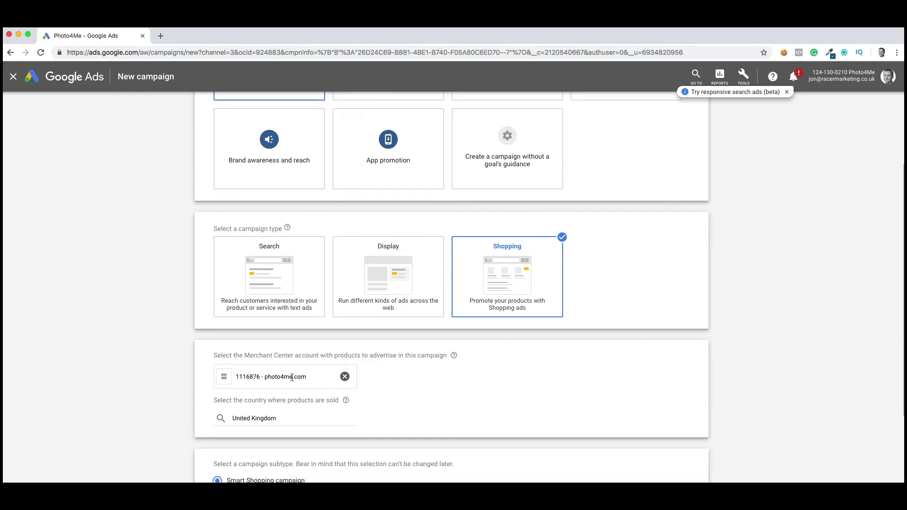
scroll(433, 370, down, 3)
scroll(433, 371, down, 1)
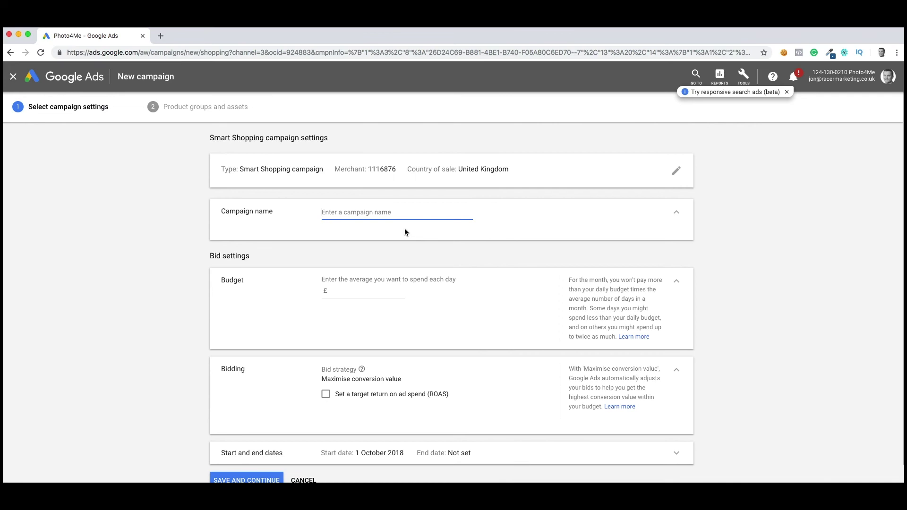
Name the campaign 'Marketing Man Test' and enter a £5 daily budget.
text(Marketing Man Test)
click(344, 293)
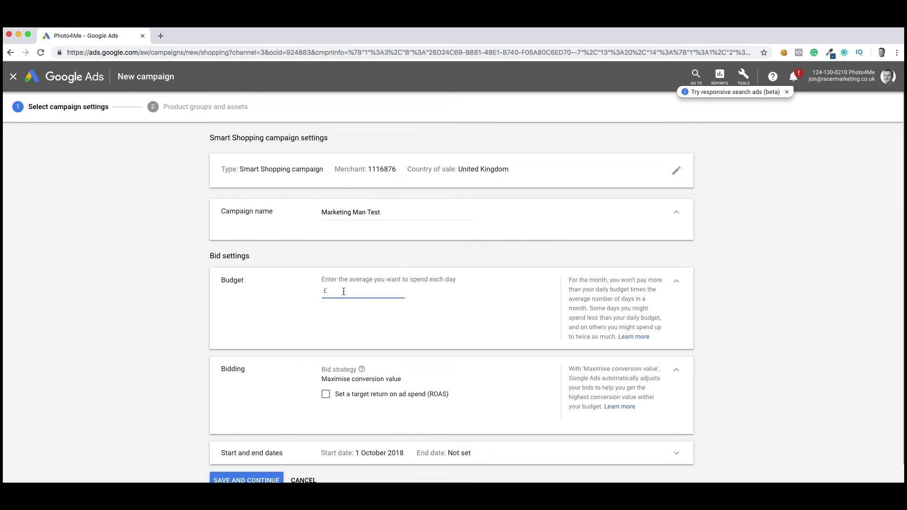
click(416, 325)
Set the campaign end date to 2 Oct 2018 and save the settings.
scroll(416, 325, down, 2)
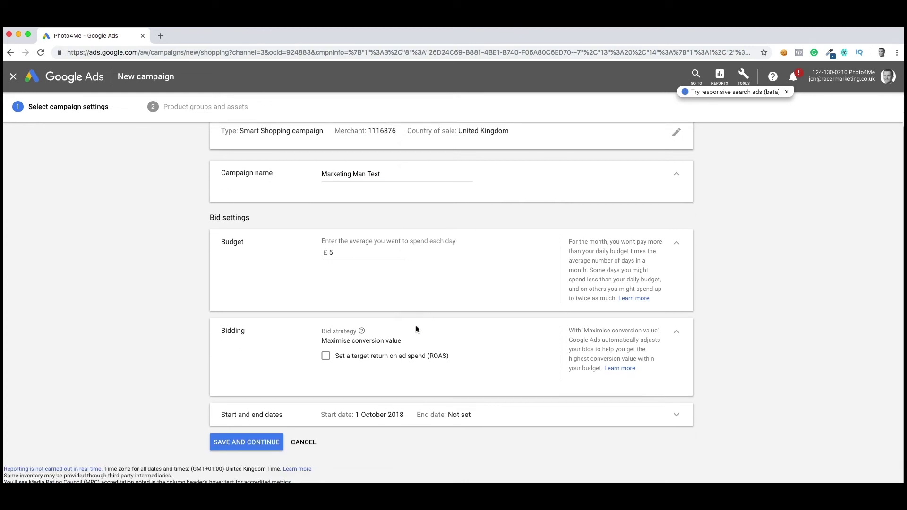
click(468, 415)
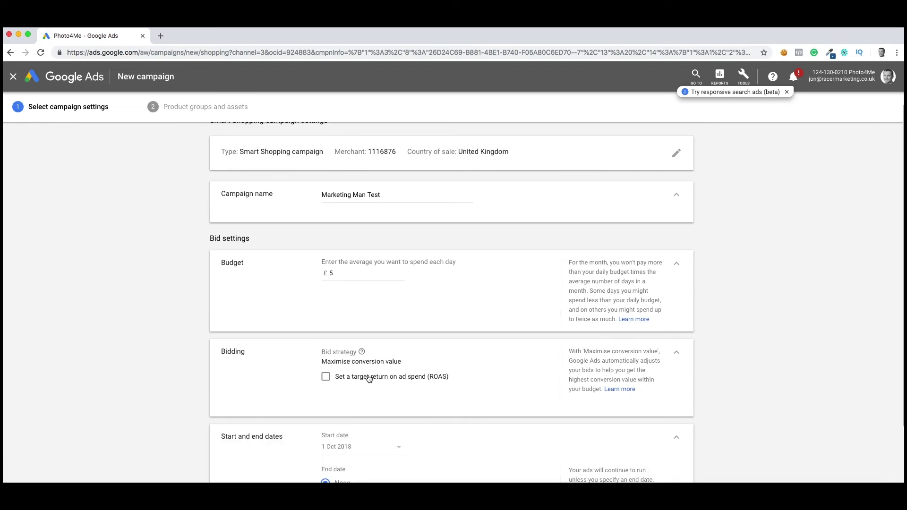
scroll(369, 378, down, 4)
click(366, 411)
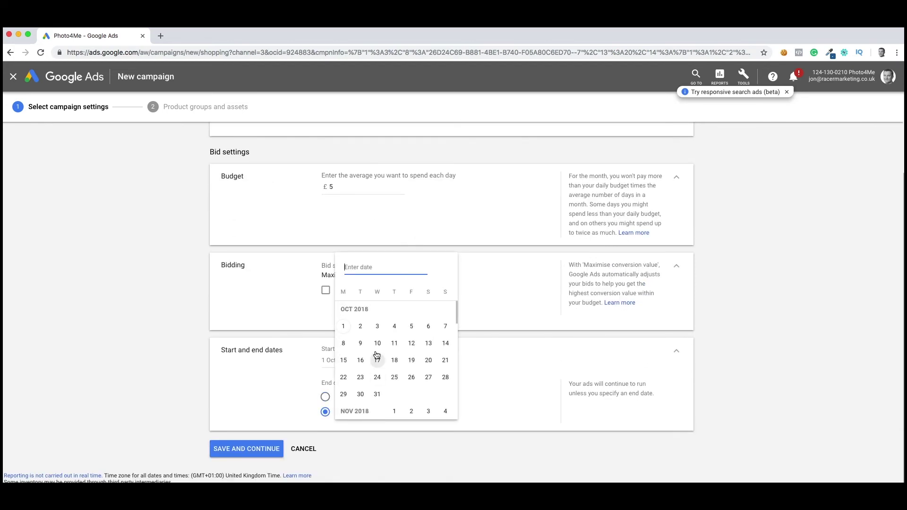
click(360, 327)
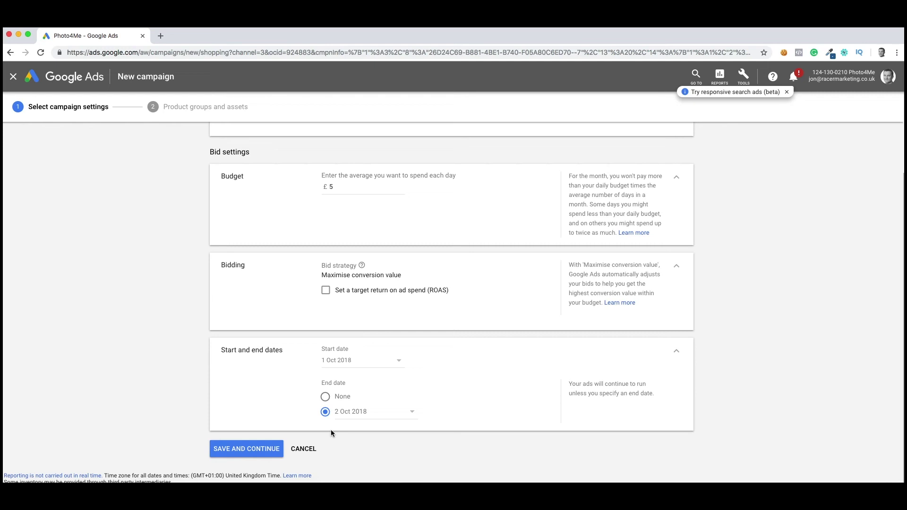
click(247, 449)
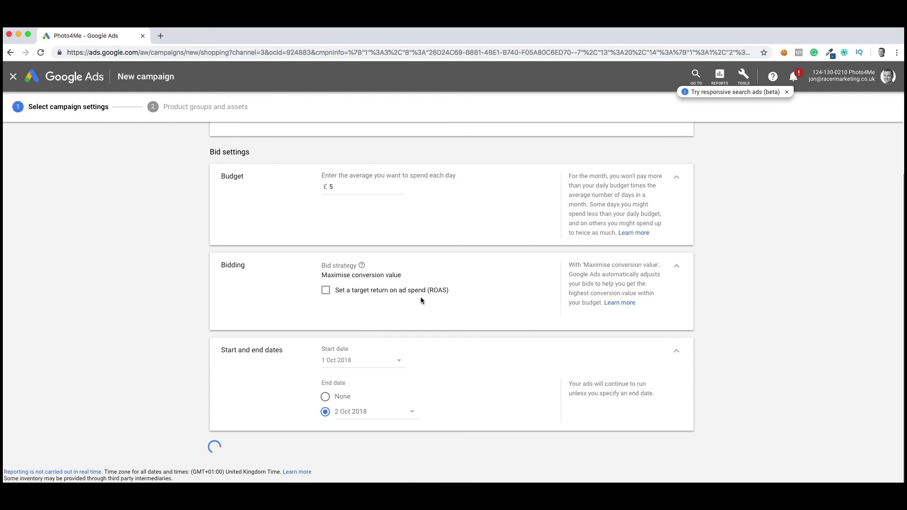
scroll(421, 300, down, 3)
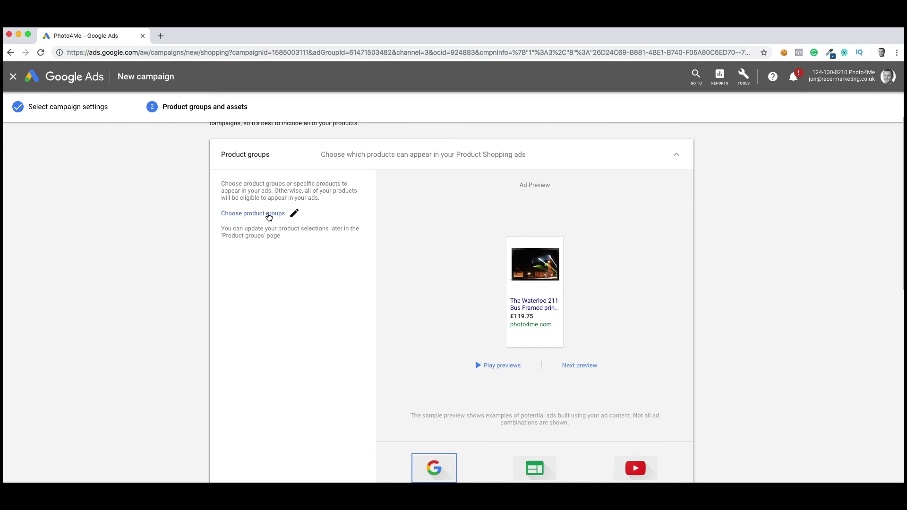
Restrict the campaign's product groups to animals - dogs only, excluding everything else.
click(269, 217)
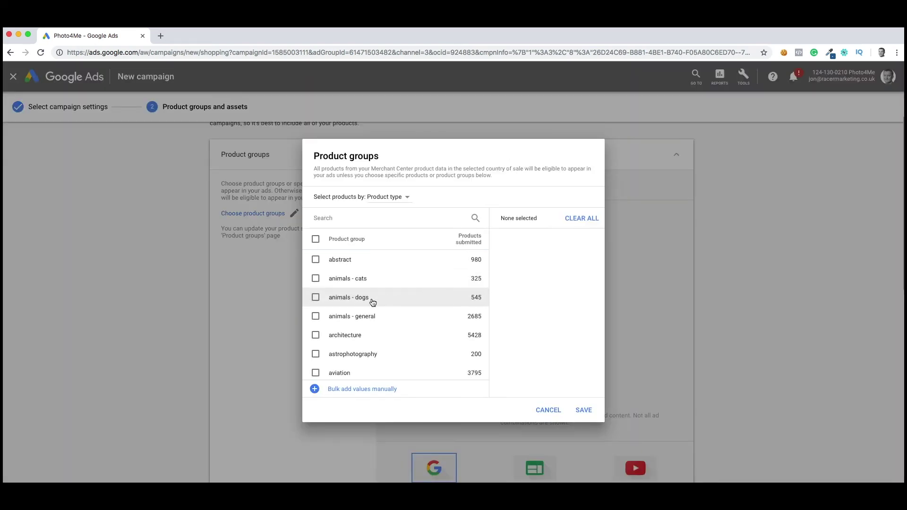
click(315, 297)
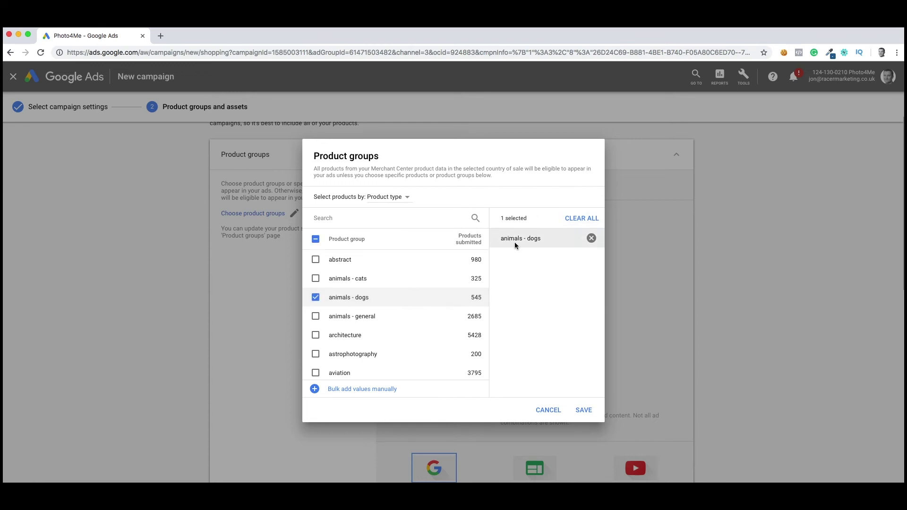
click(585, 409)
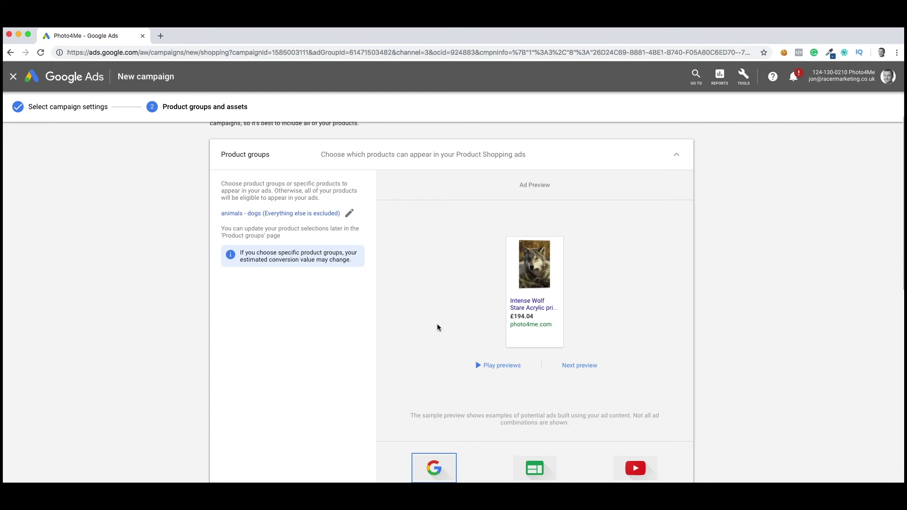
scroll(431, 334, down, 3)
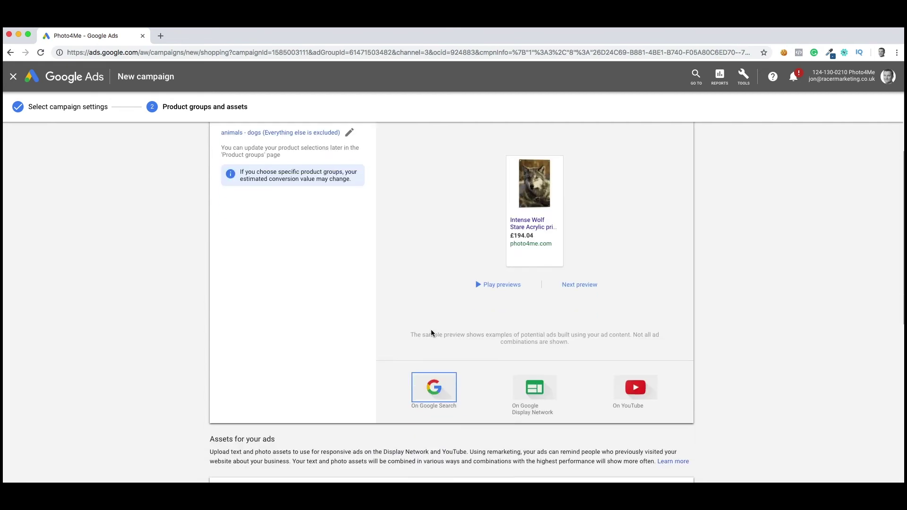
scroll(431, 333, down, 10)
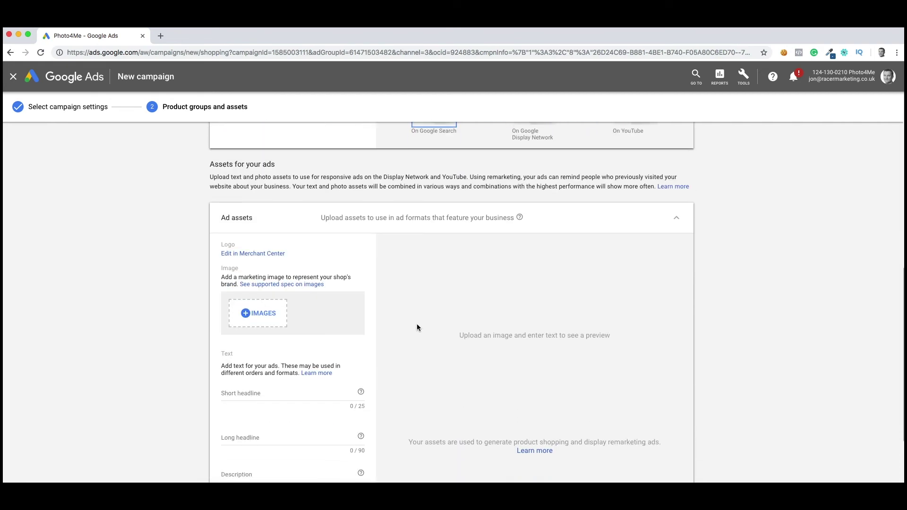
Upload P4M-Logo.png as the ad's marketing image.
click(262, 317)
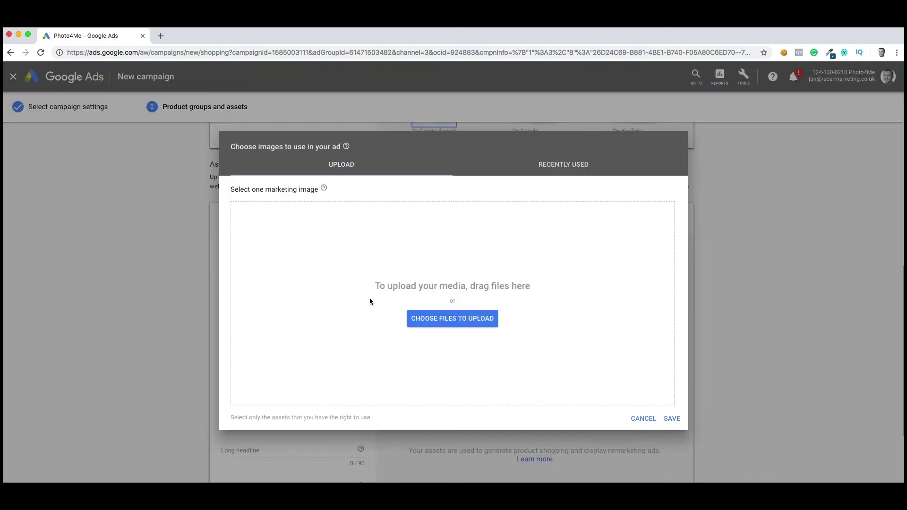
click(453, 319)
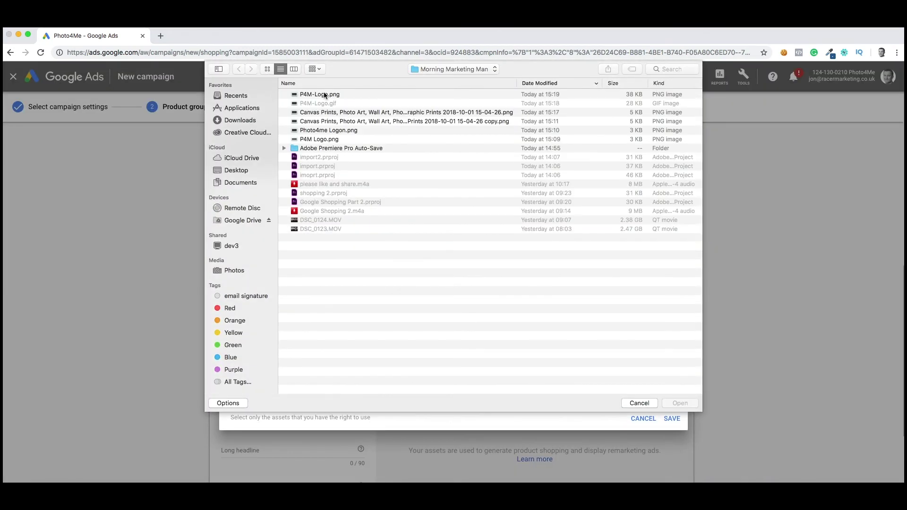
double_click(325, 95)
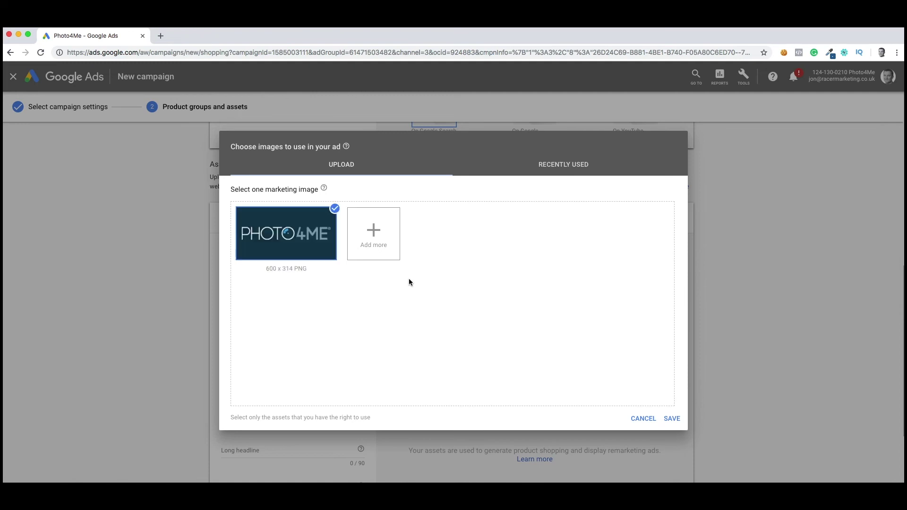
click(671, 419)
Enter short headline 'Man's best friend' and long headline 'A wonderful collection of wall art'.
click(256, 396)
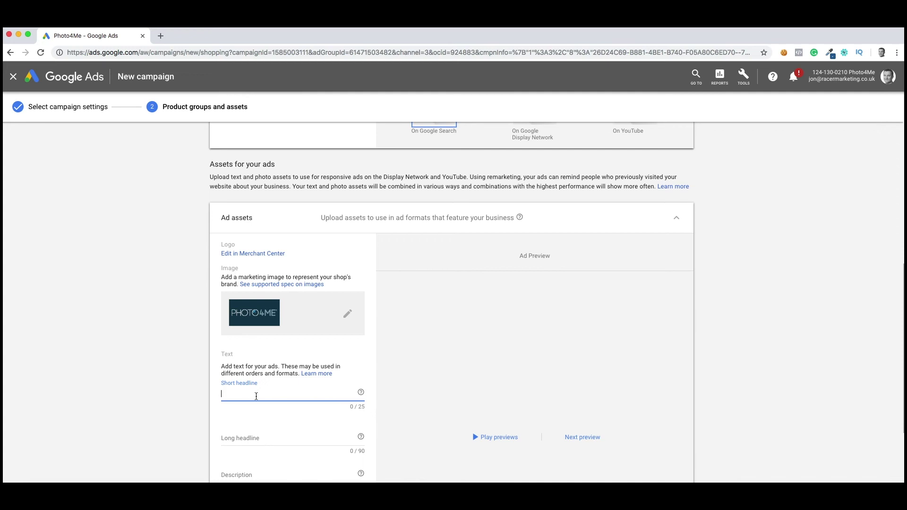
text(A)
key(BackSpace)
text(Man's best friend)
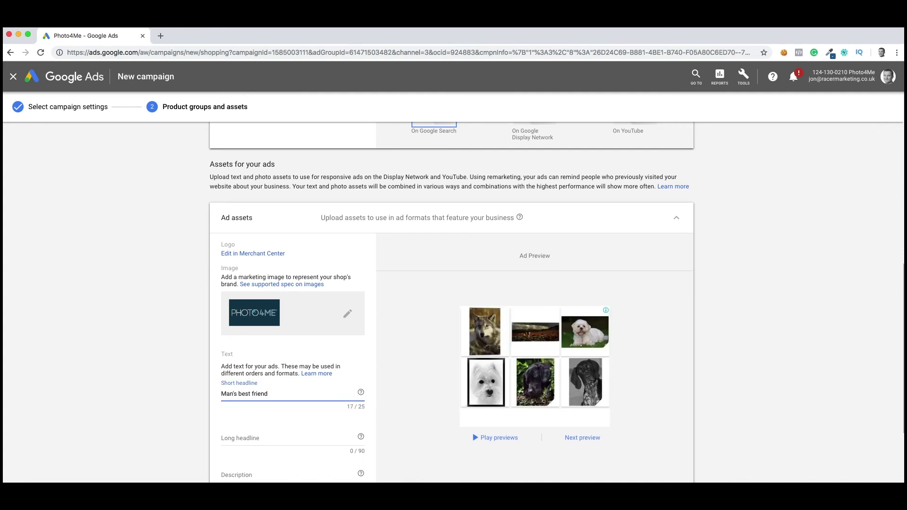
scroll(253, 427, down, 1)
click(243, 411)
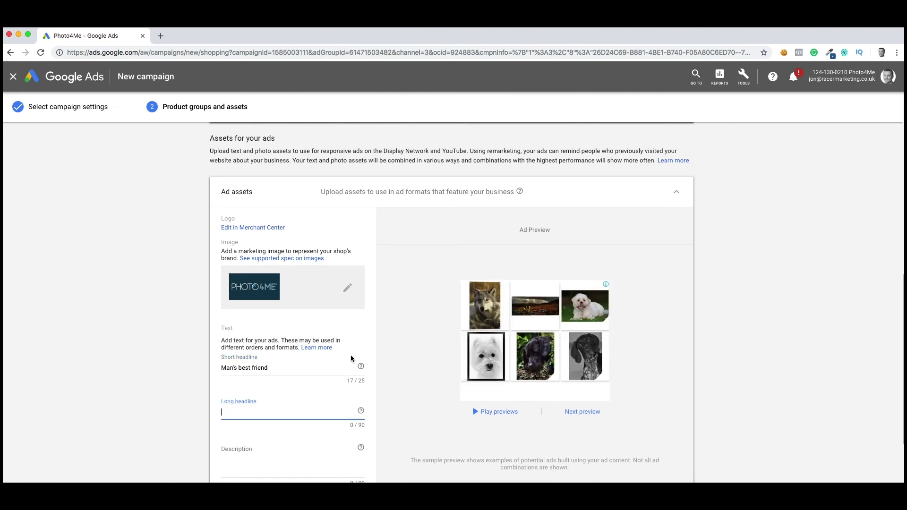
text(A wonderful collection of)
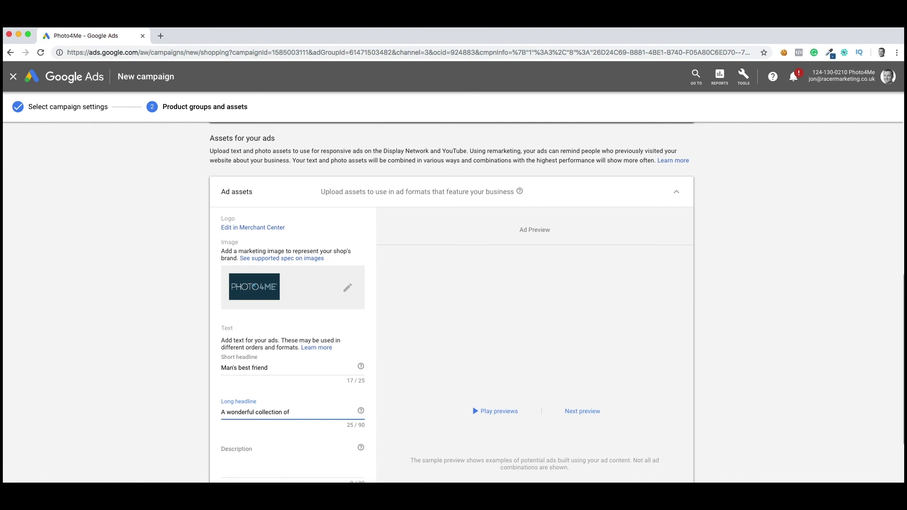
text(wall art)
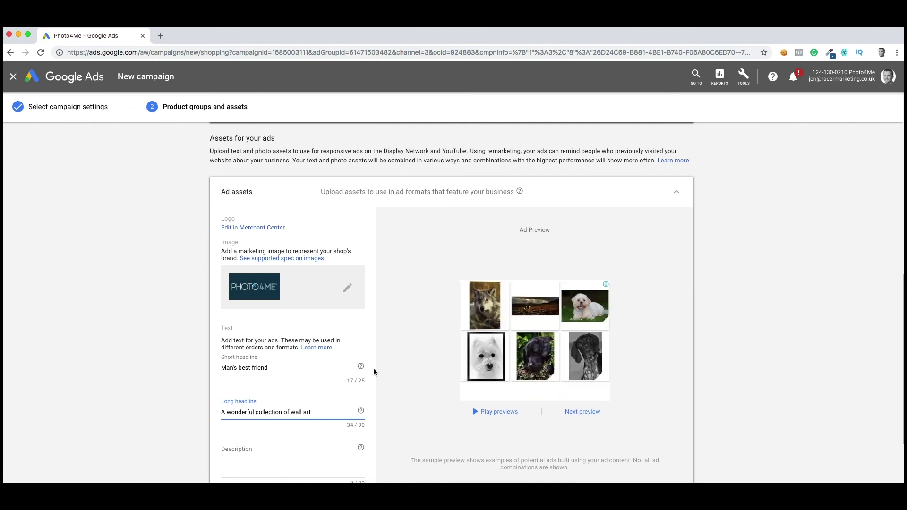
scroll(373, 370, down, 3)
Add description 'Perfect for your home or office' and final URL photo4me.com.
click(263, 386)
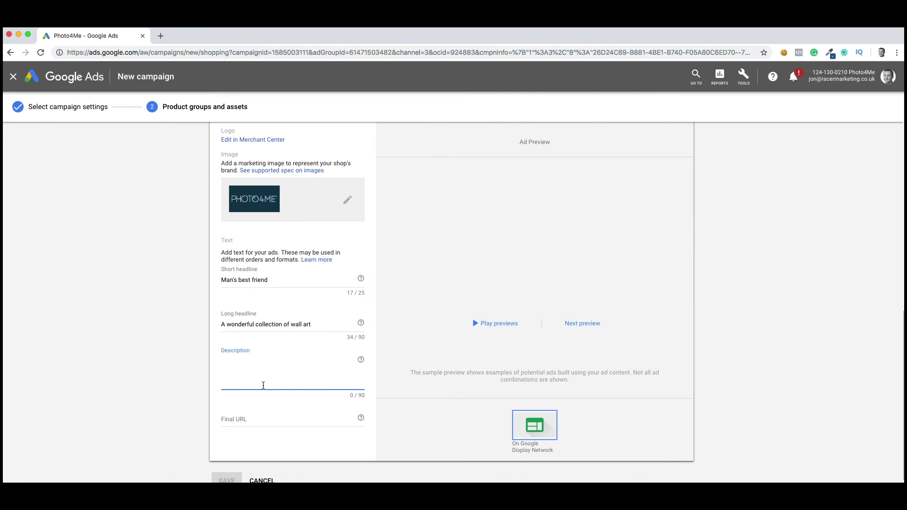
text(Perfect)
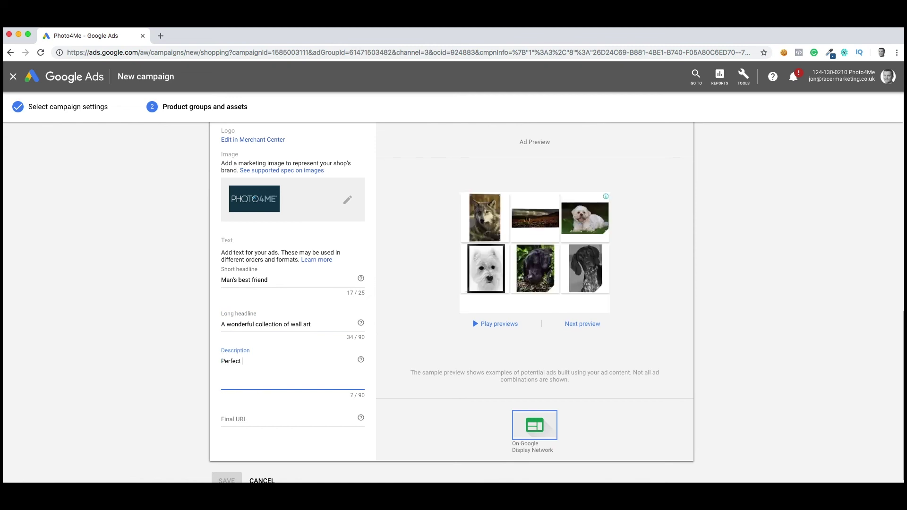
text( for your home or office)
click(243, 420)
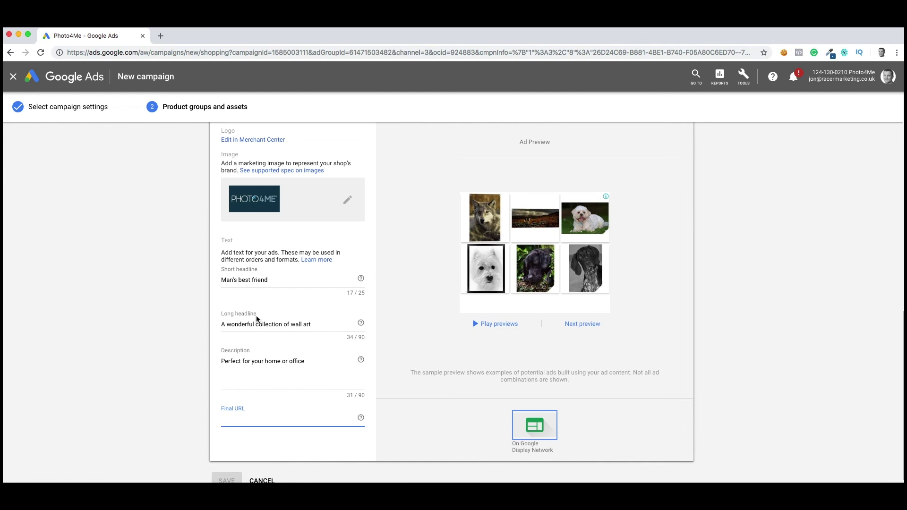
text(photo4me.com)
key(Tab)
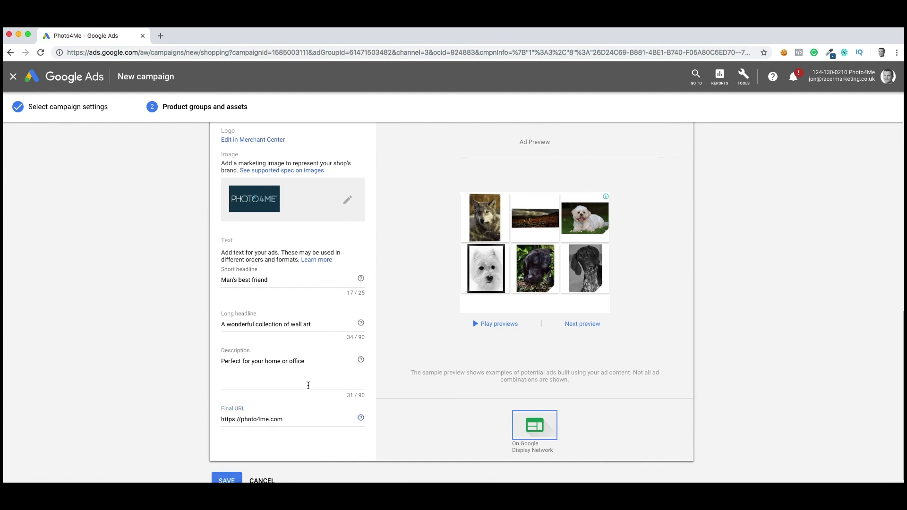
scroll(308, 386, down, 3)
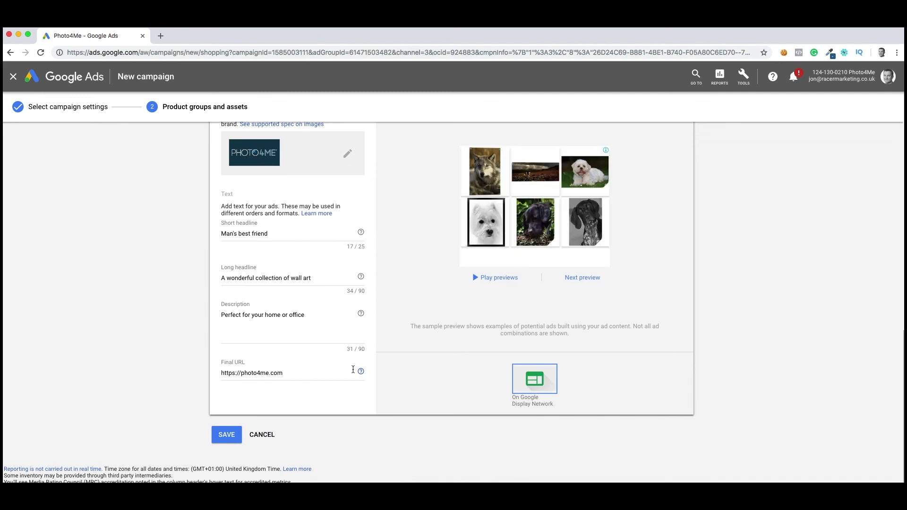
mouse_move(361, 374)
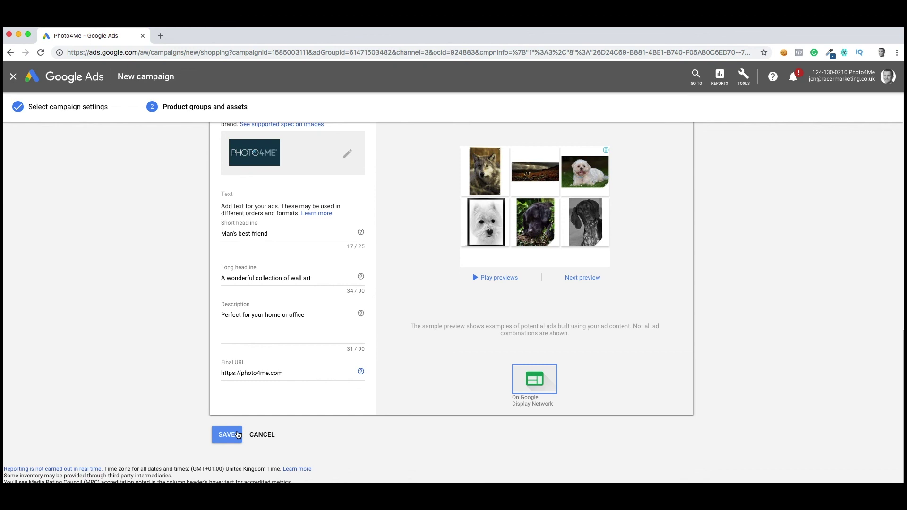
Save the Smart Shopping ad, then browse the dog-print products matched to the ad group.
click(238, 435)
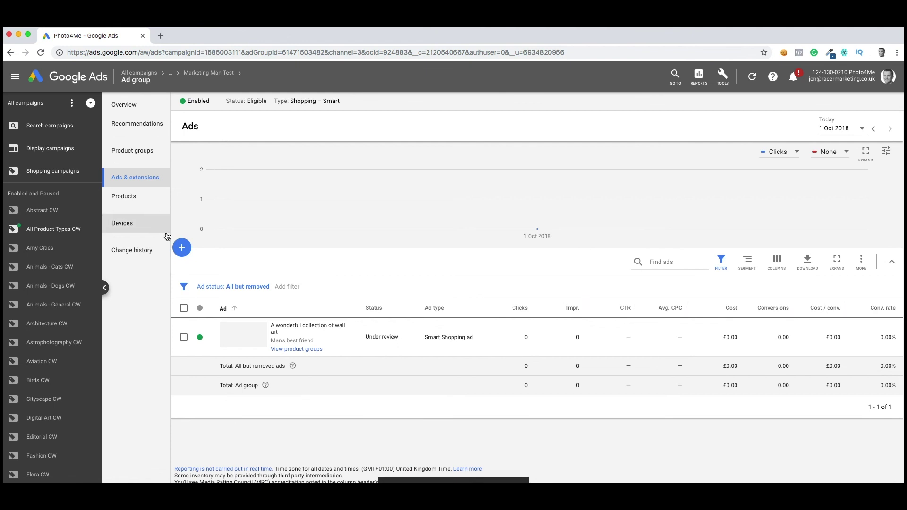
click(132, 200)
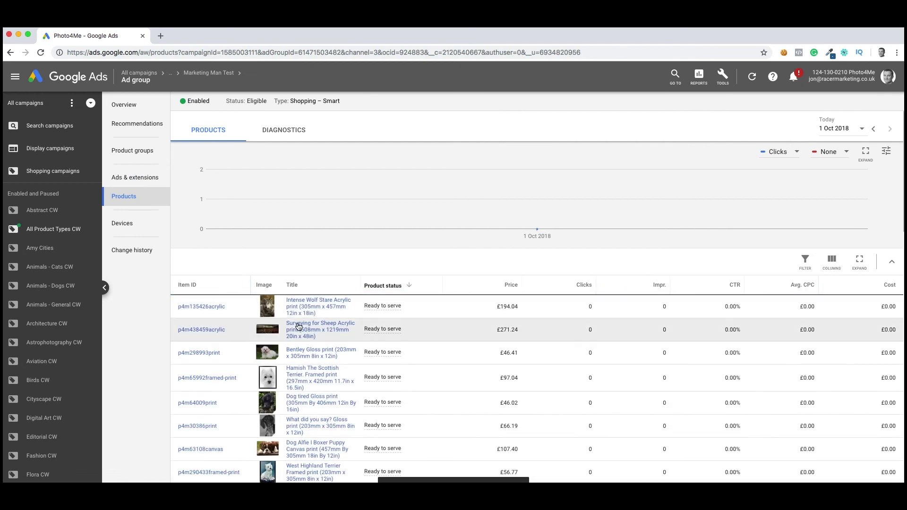
scroll(283, 310, down, 4)
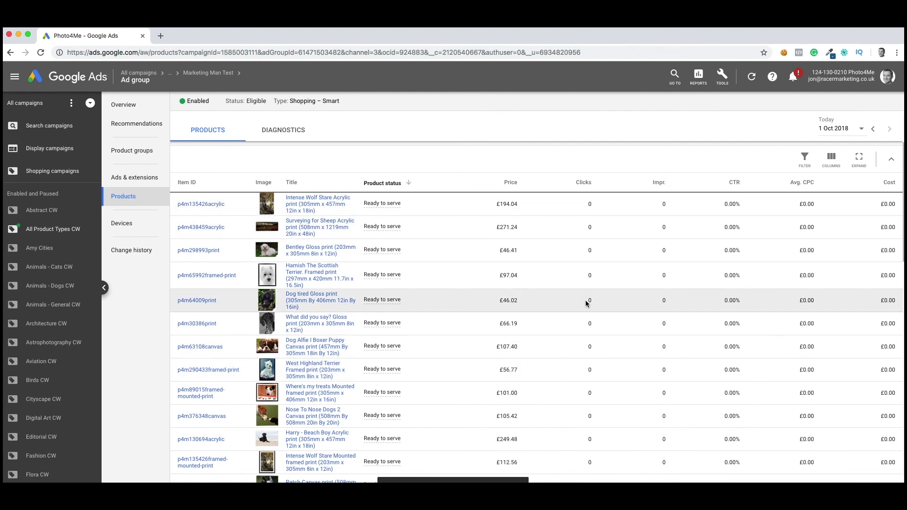
scroll(586, 299, down, 3)
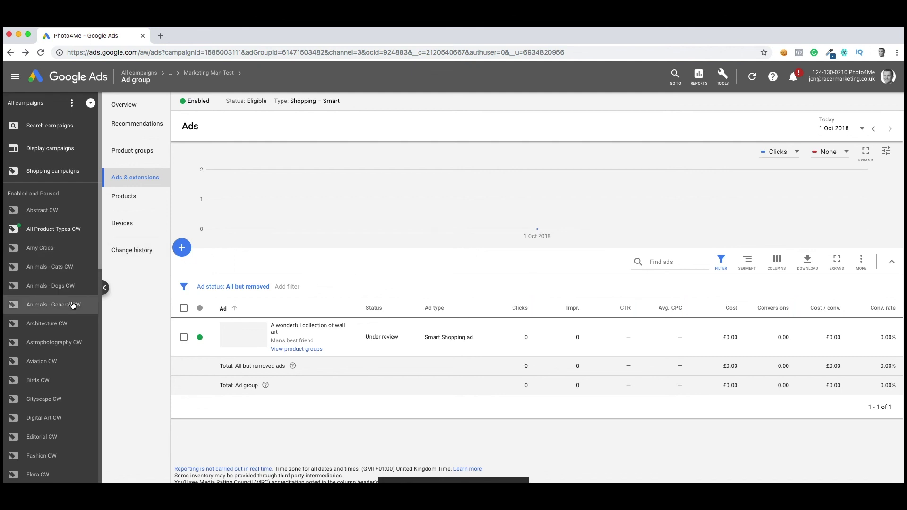
scroll(61, 279, down, 3)
scroll(72, 305, down, 8)
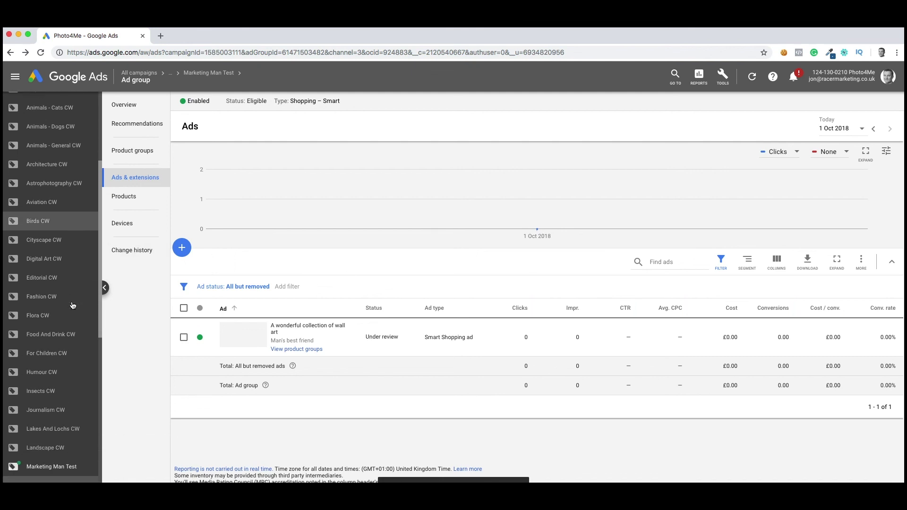